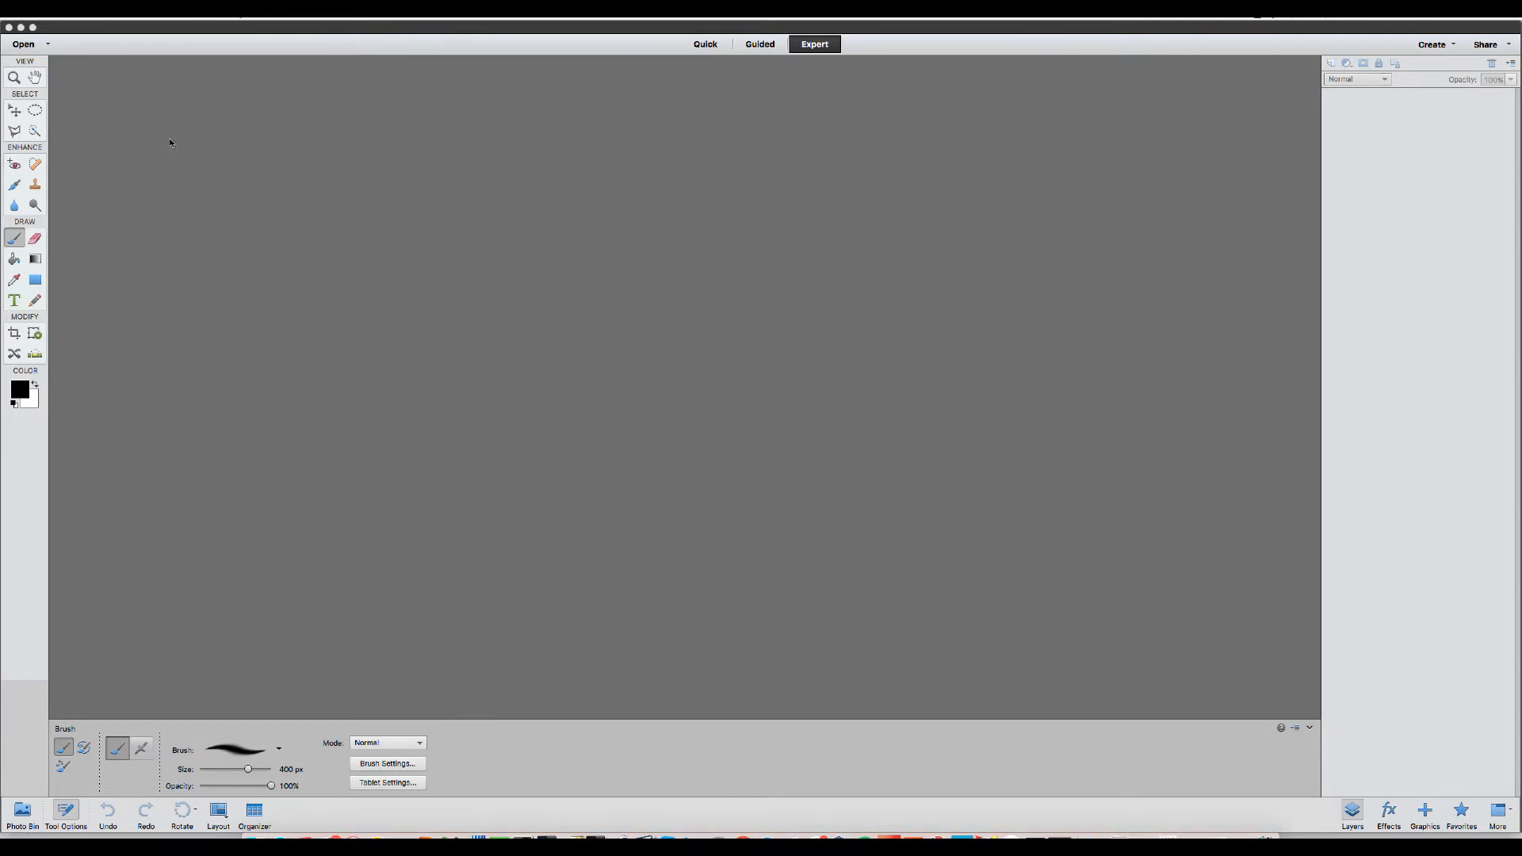
Open a recently edited raw photo of two girls in Camera Raw.
{"action": "left_click", "coordinate": [153, 32]}
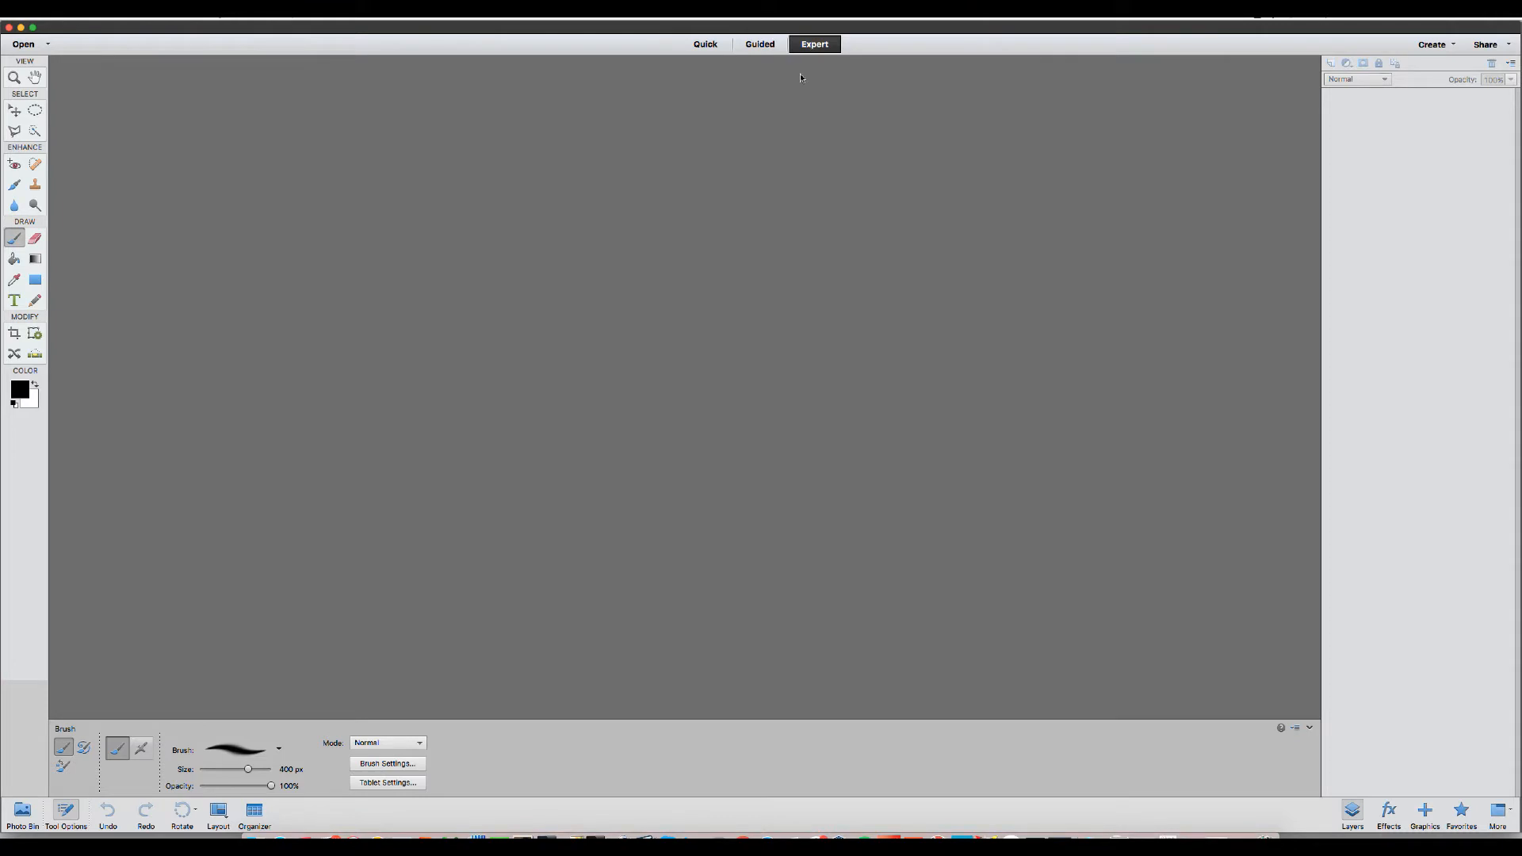
{"action": "left_click", "coordinate": [160, 18]}
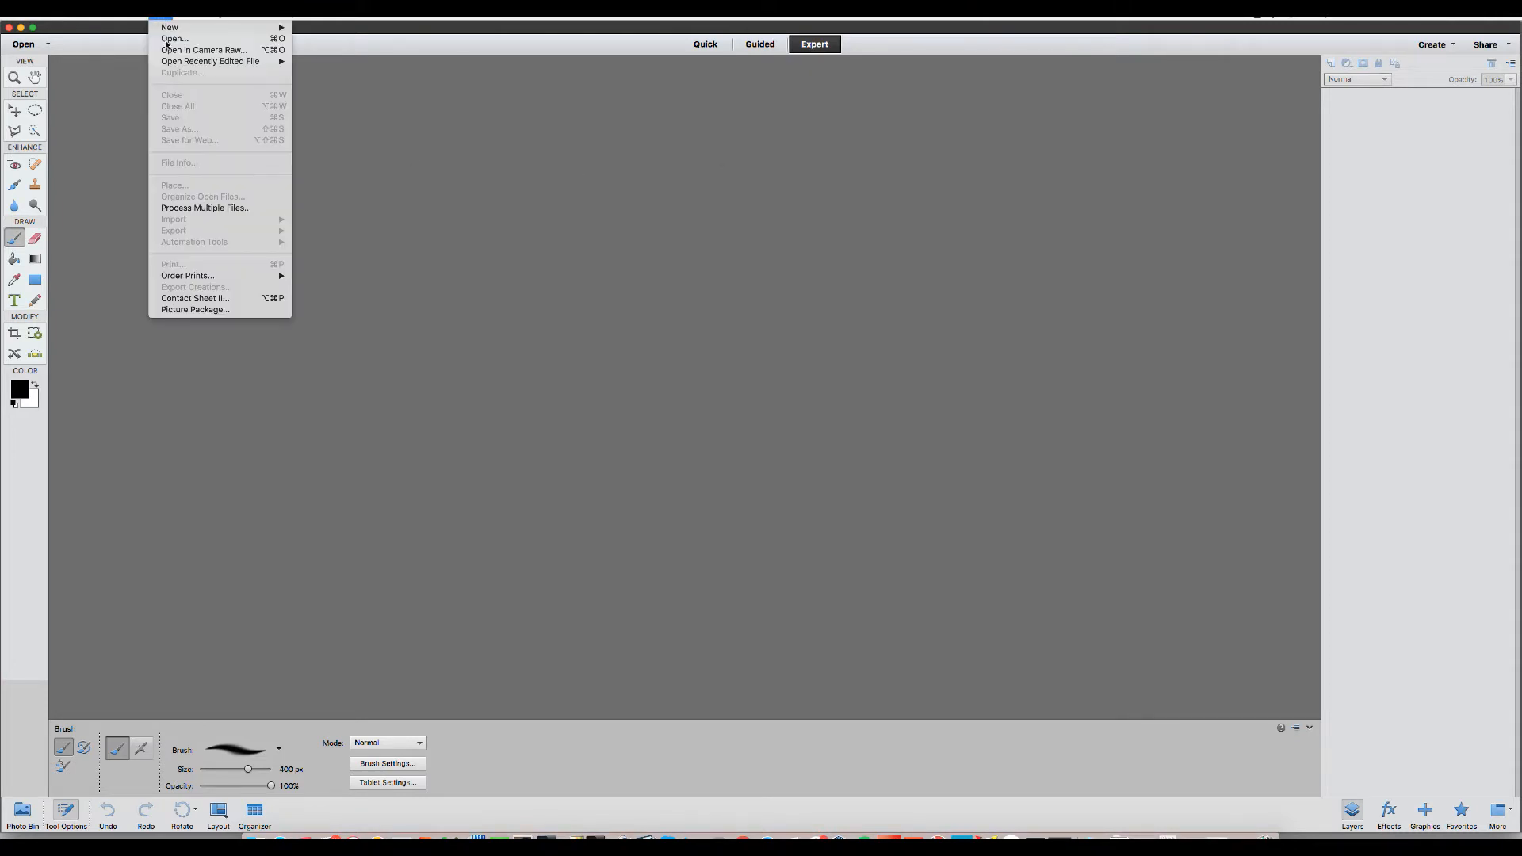
{"action": "mouse_move", "coordinate": [262, 61]}
{"action": "left_click", "coordinate": [328, 63]}
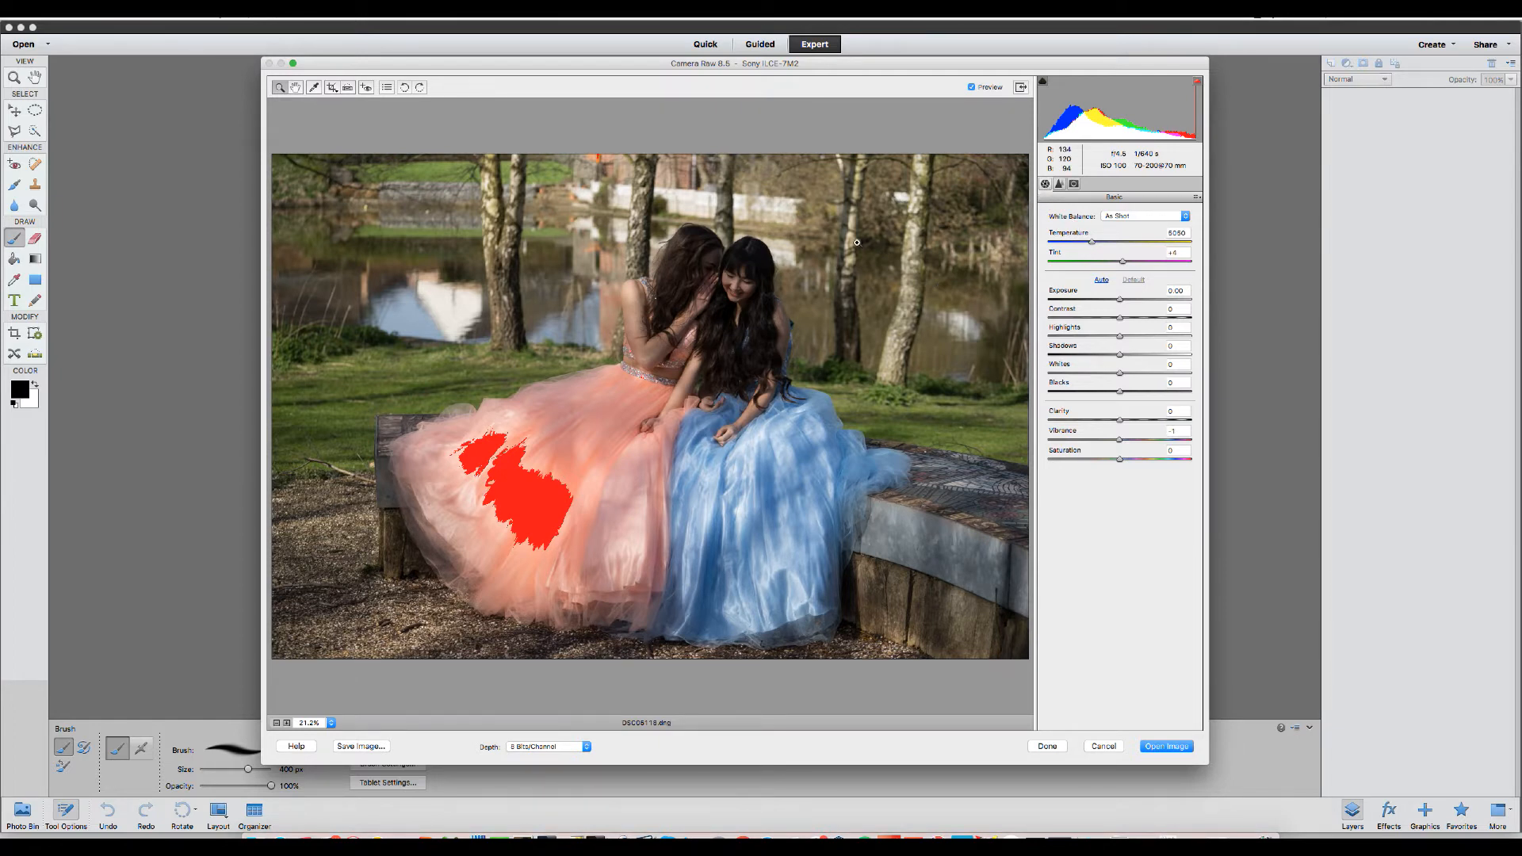
Try the Auto white balance setting after viewing the calibration panel, then revert White Balance to As Shot.
{"action": "left_click", "coordinate": [1074, 185]}
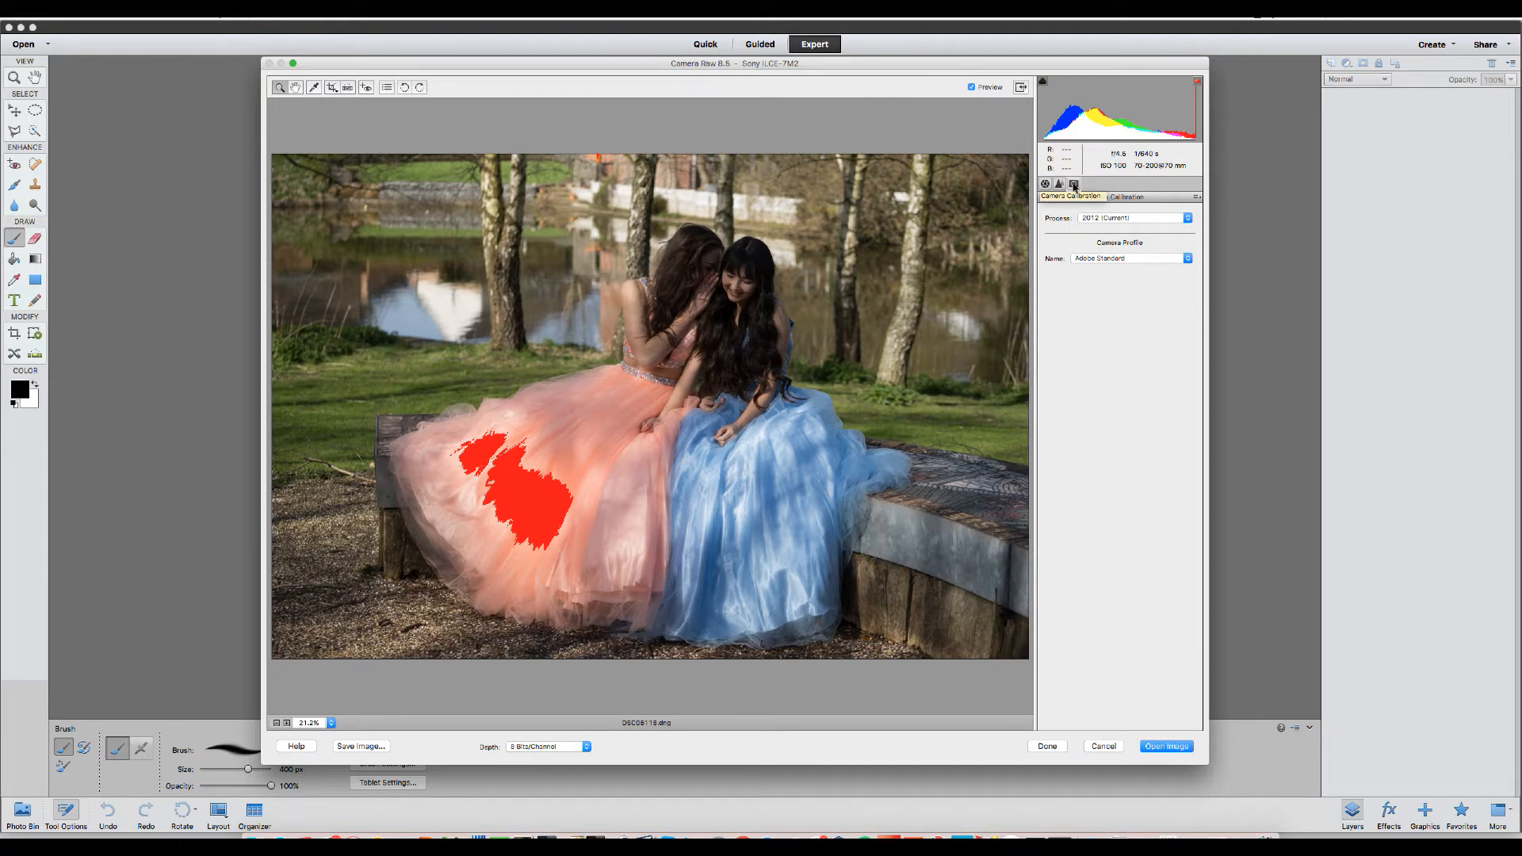
{"action": "left_click", "coordinate": [1045, 184]}
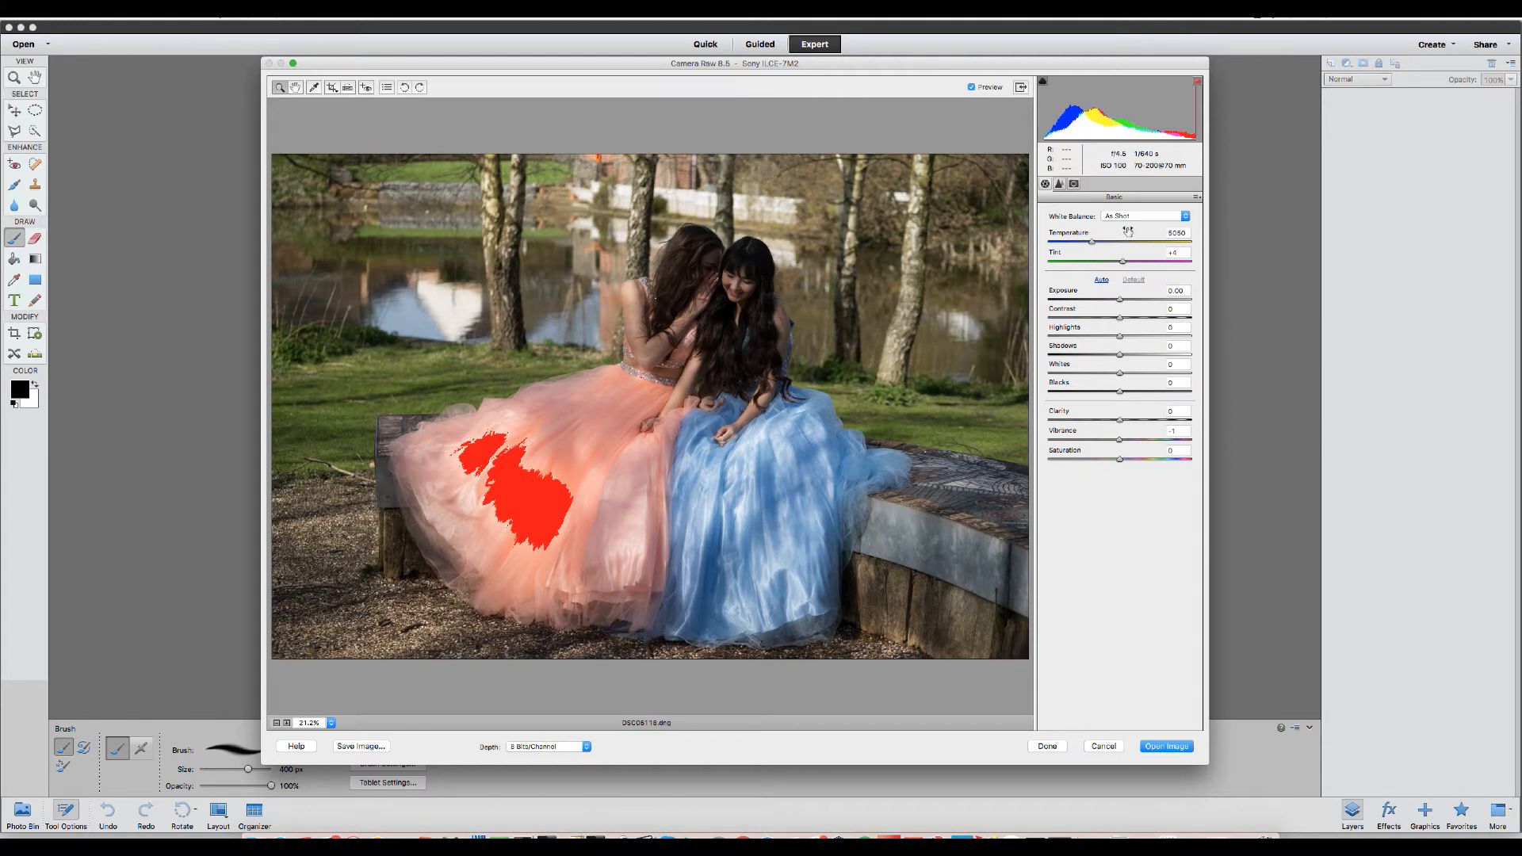
{"action": "left_click", "coordinate": [1185, 216]}
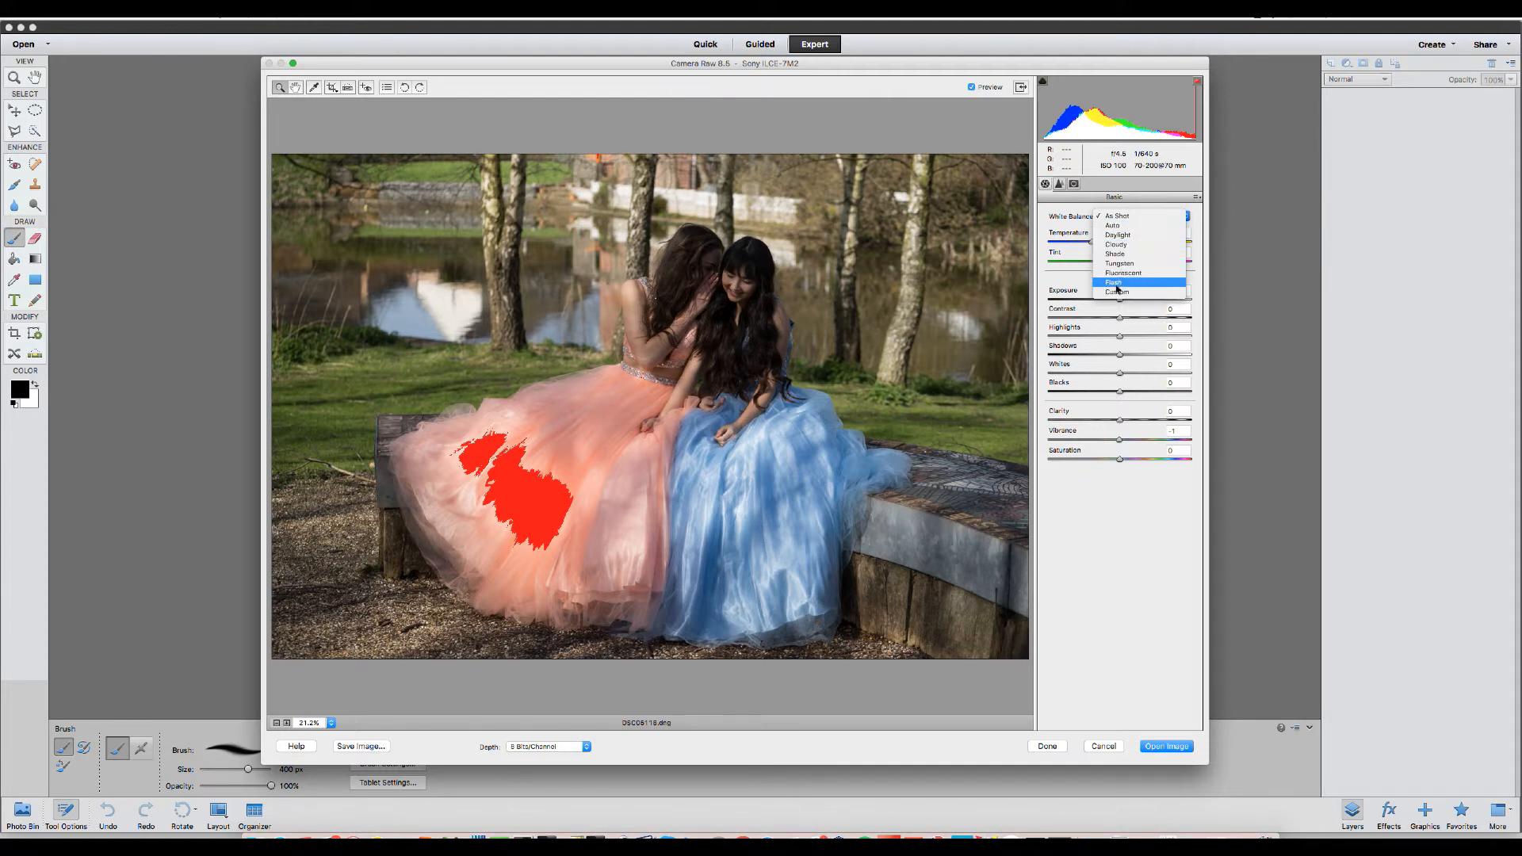
{"action": "left_click", "coordinate": [1114, 228]}
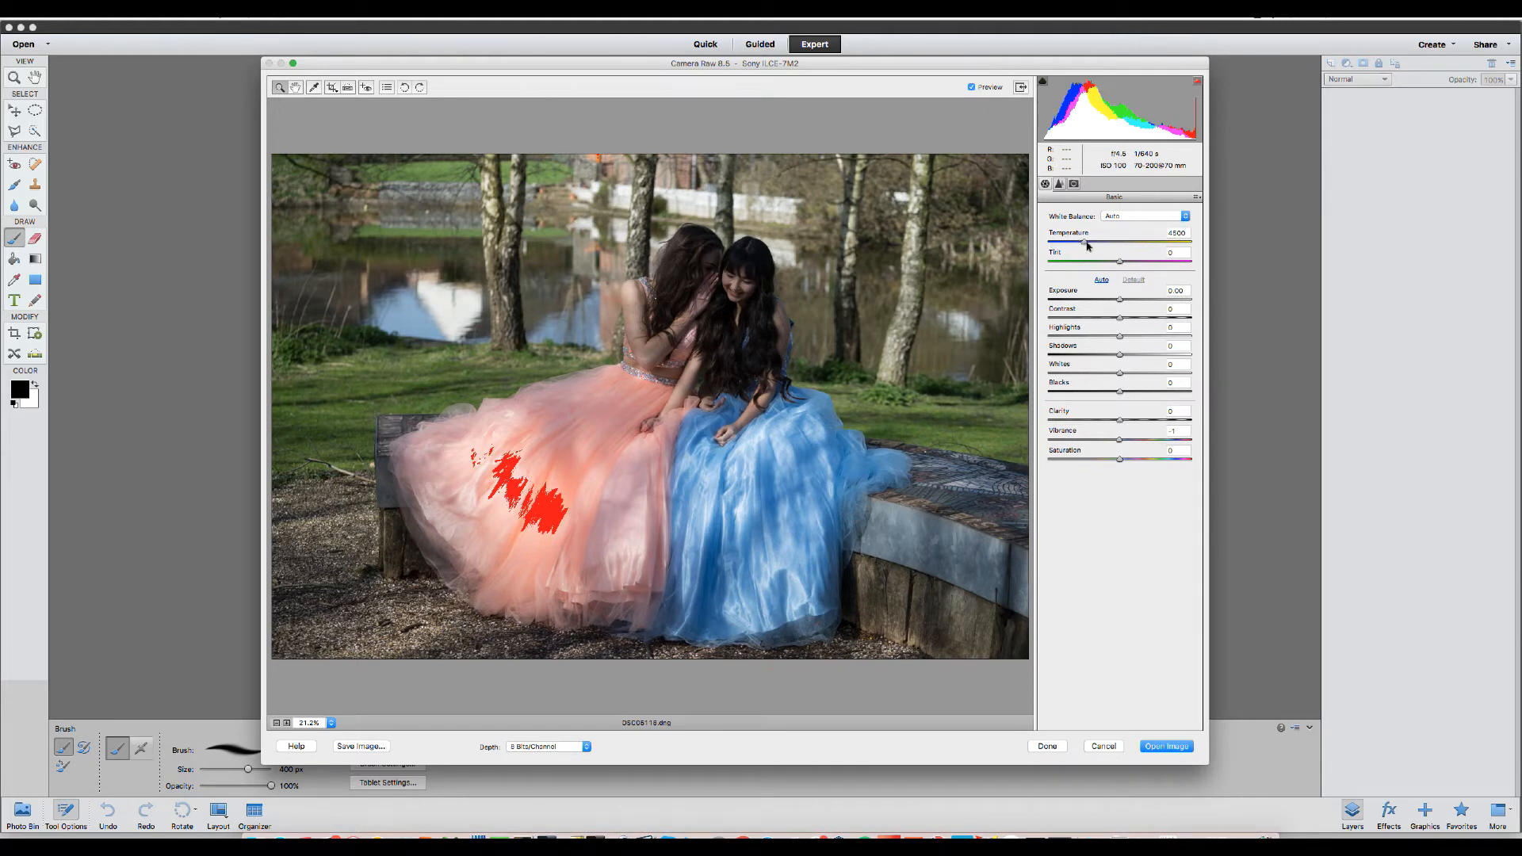
{"action": "left_click", "coordinate": [1185, 217]}
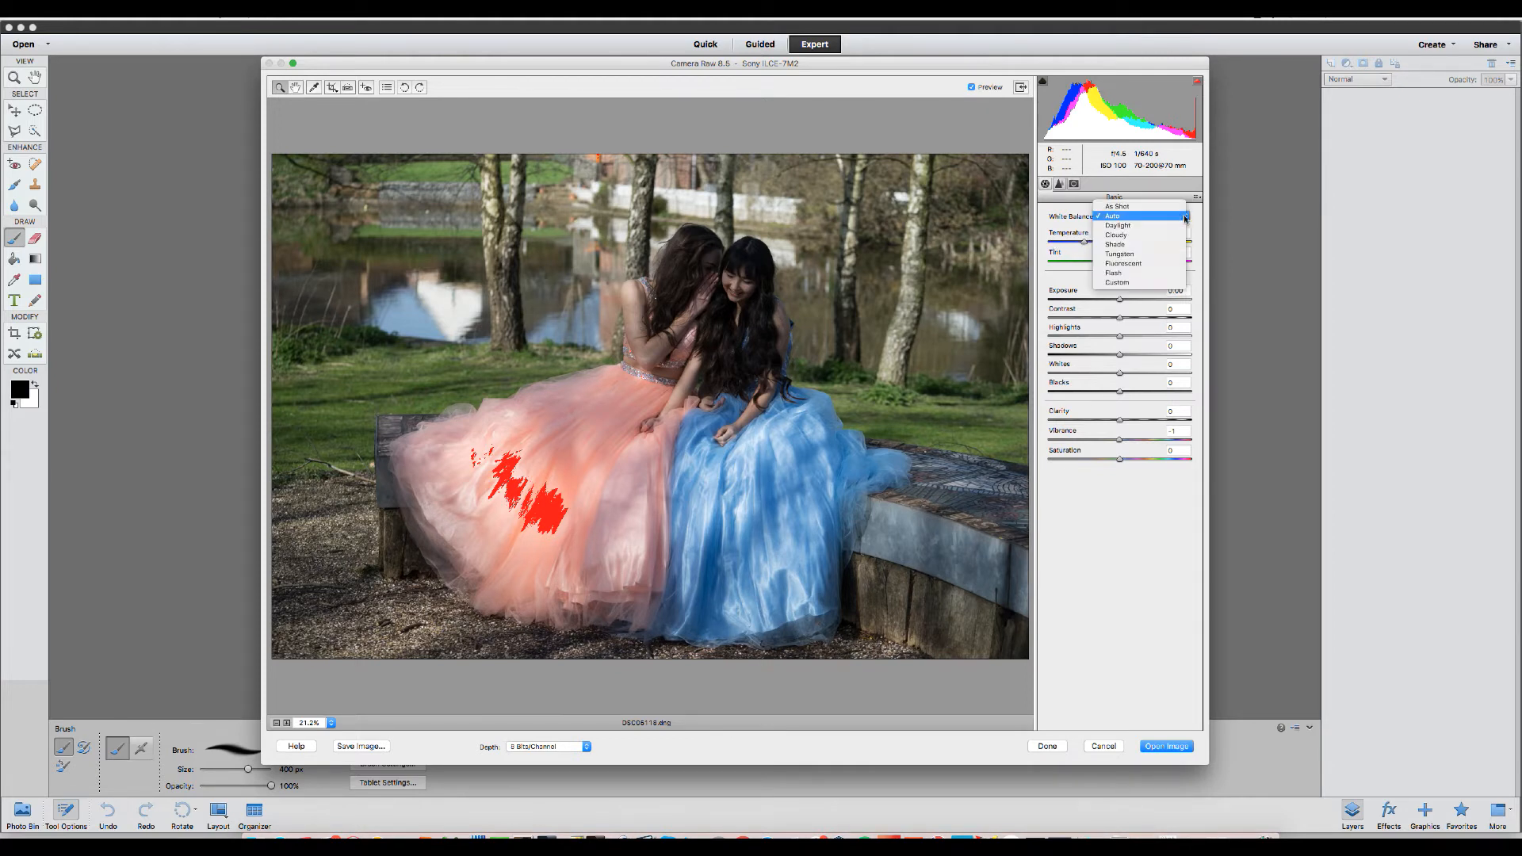
{"action": "left_click", "coordinate": [1133, 207]}
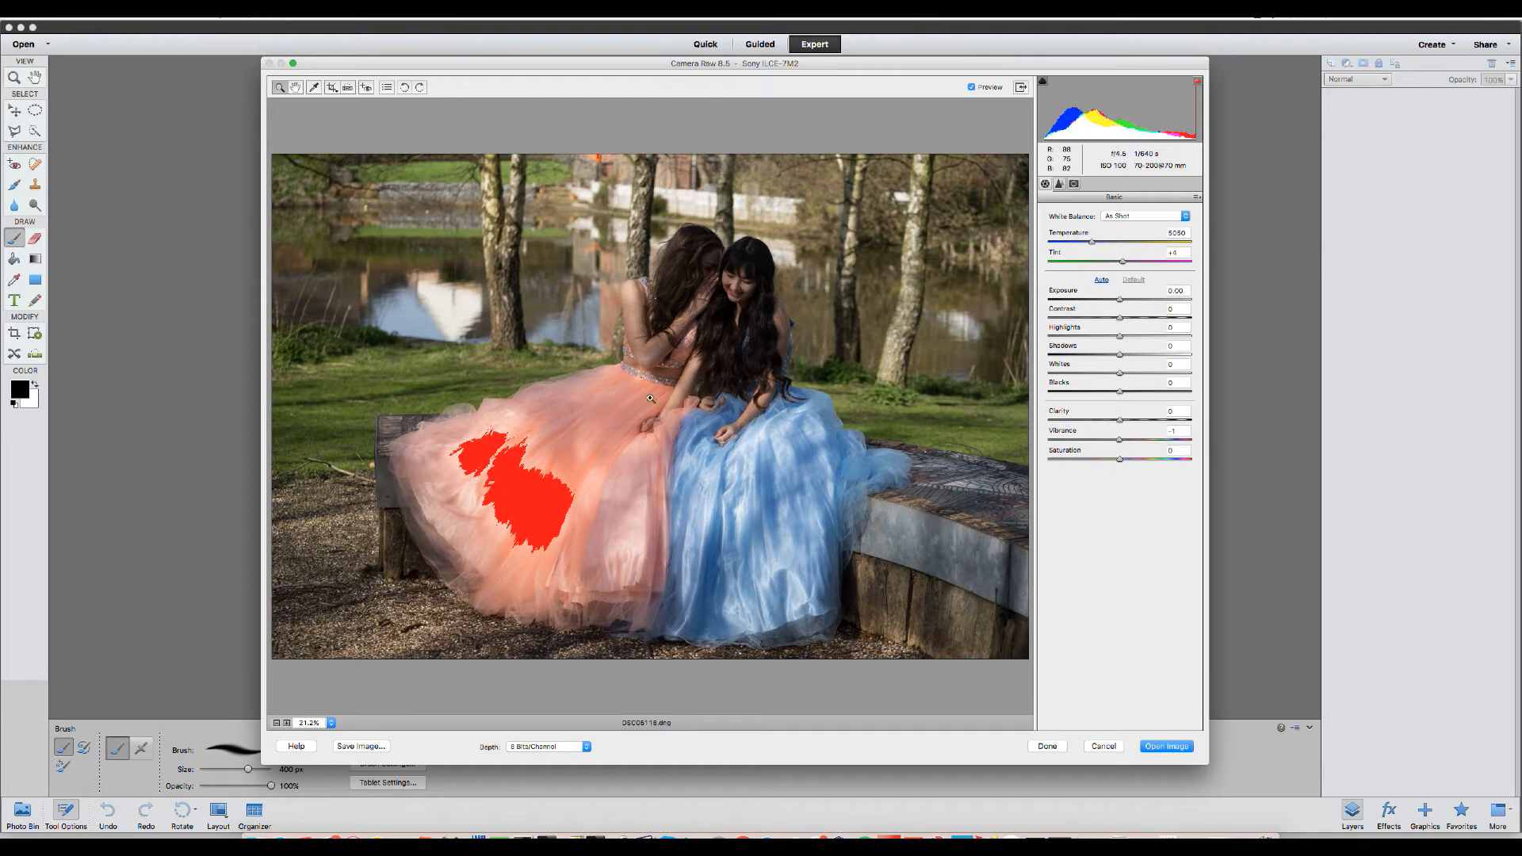
Lower the Temperature to 4990 for a custom white balance.
{"action": "left_click", "coordinate": [1091, 245]}
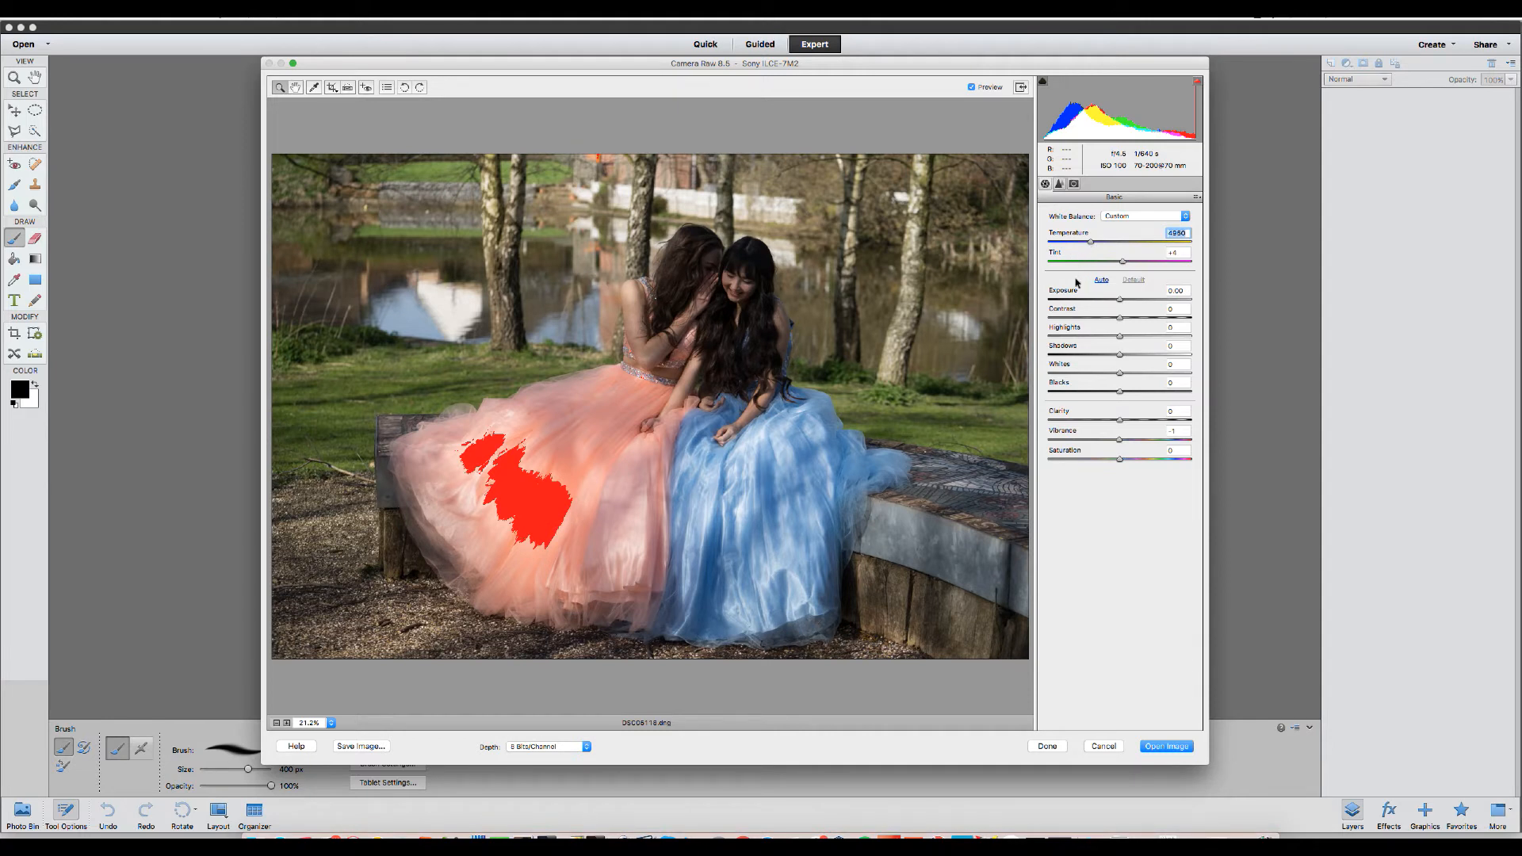
{"action": "mouse_move", "coordinate": [1123, 265]}
{"action": "left_mouse_down"}
{"action": "mouse_move", "coordinate": [1089, 264]}
{"action": "mouse_move", "coordinate": [1163, 264]}
{"action": "mouse_move", "coordinate": [1123, 266]}
{"action": "left_mouse_up"}
Try Auto tone adjustments, then reset the tone sliders to Default.
{"action": "left_click", "coordinate": [1101, 281]}
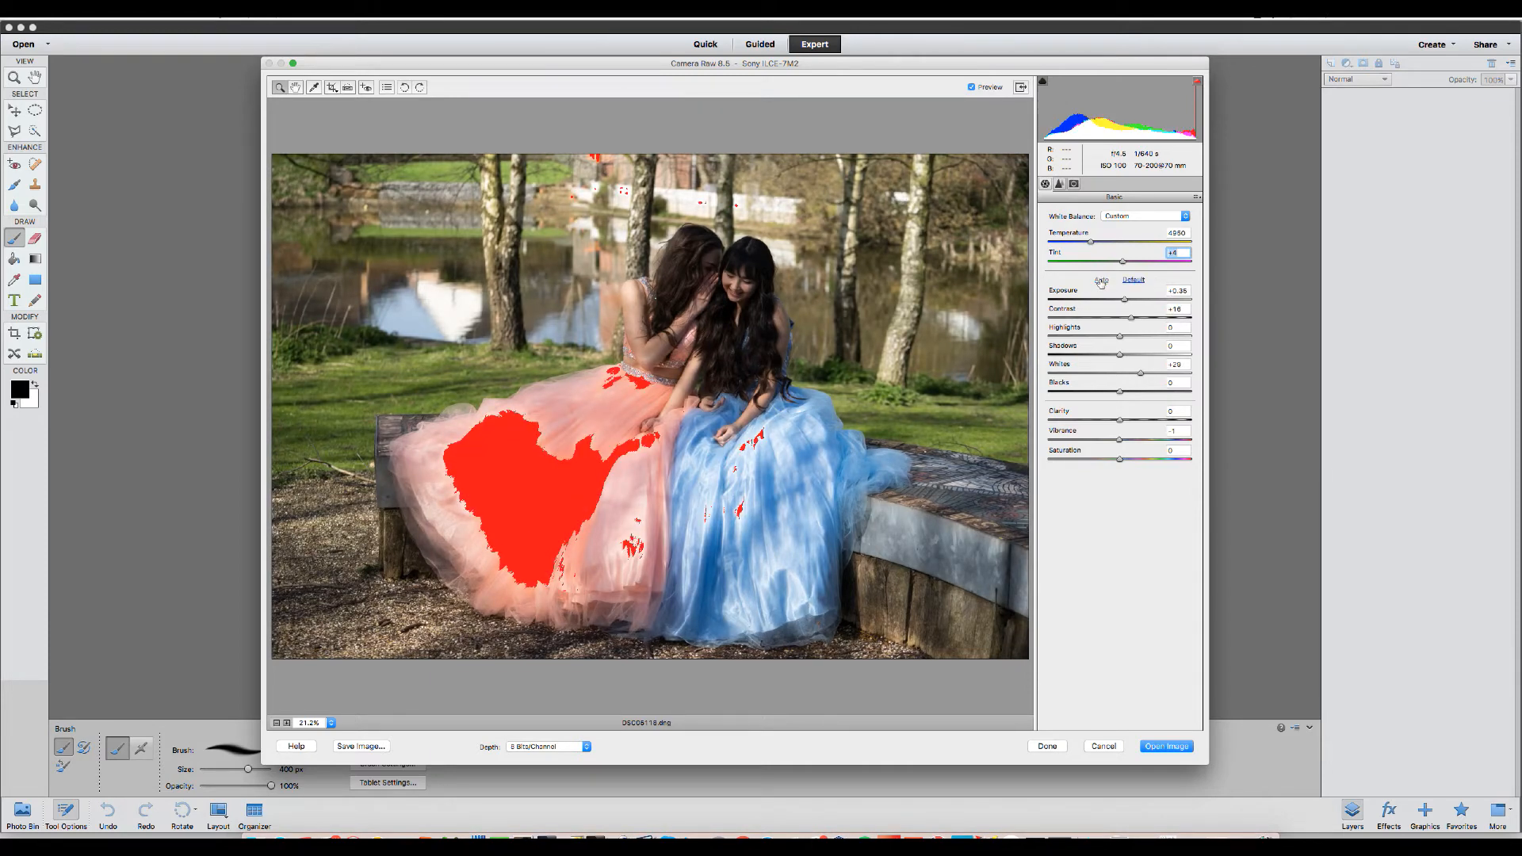
{"action": "left_click", "coordinate": [1133, 280]}
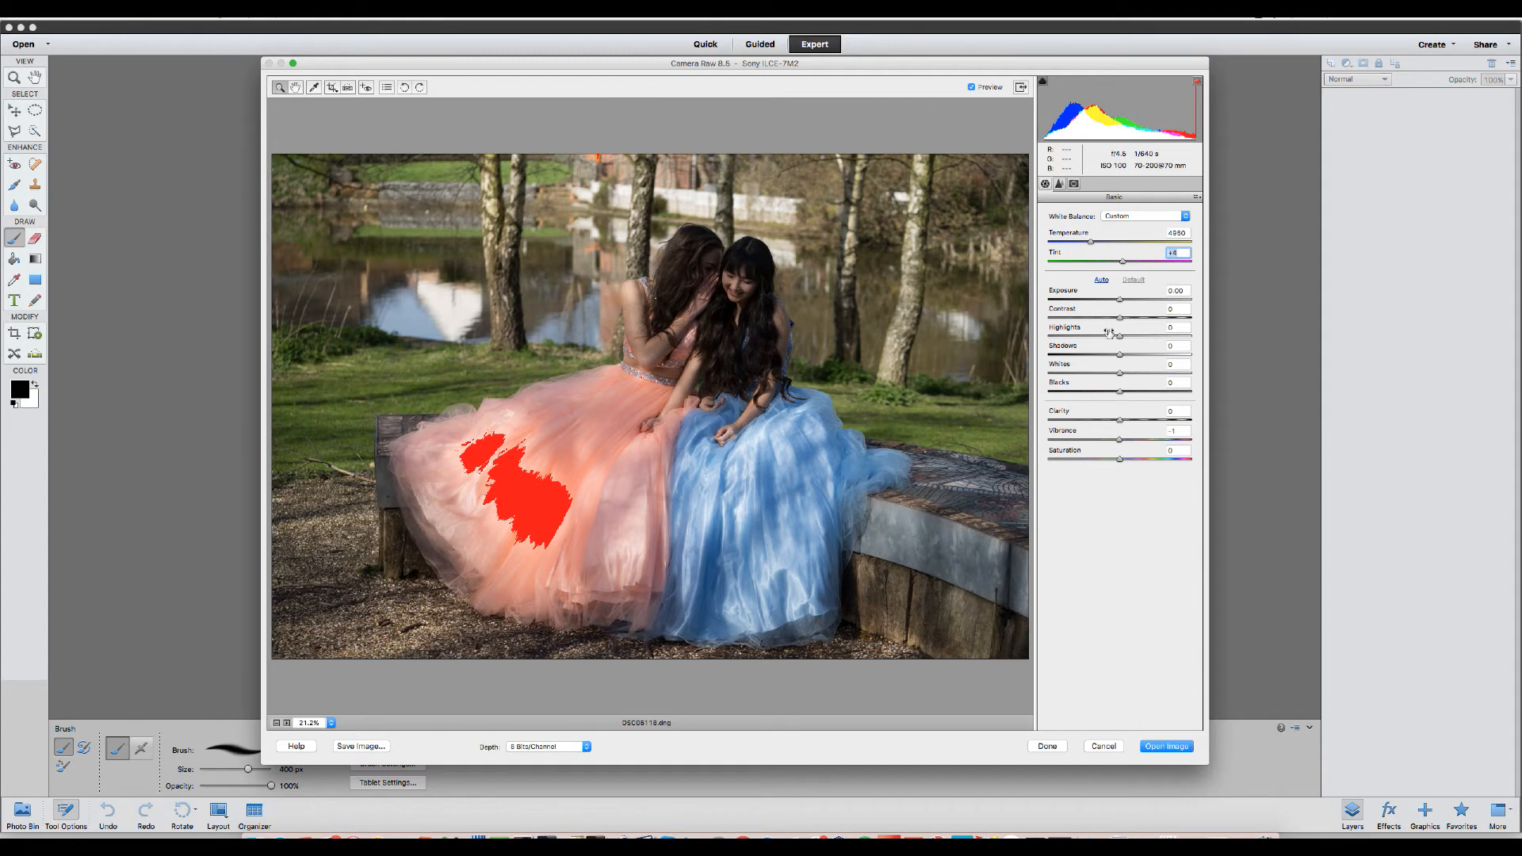
Set Highlights to -93 and Shadows to +52, toggling Preview to compare with the original.
{"action": "left_click_drag", "start_coordinate": [1121, 339], "coordinate": [1054, 340]}
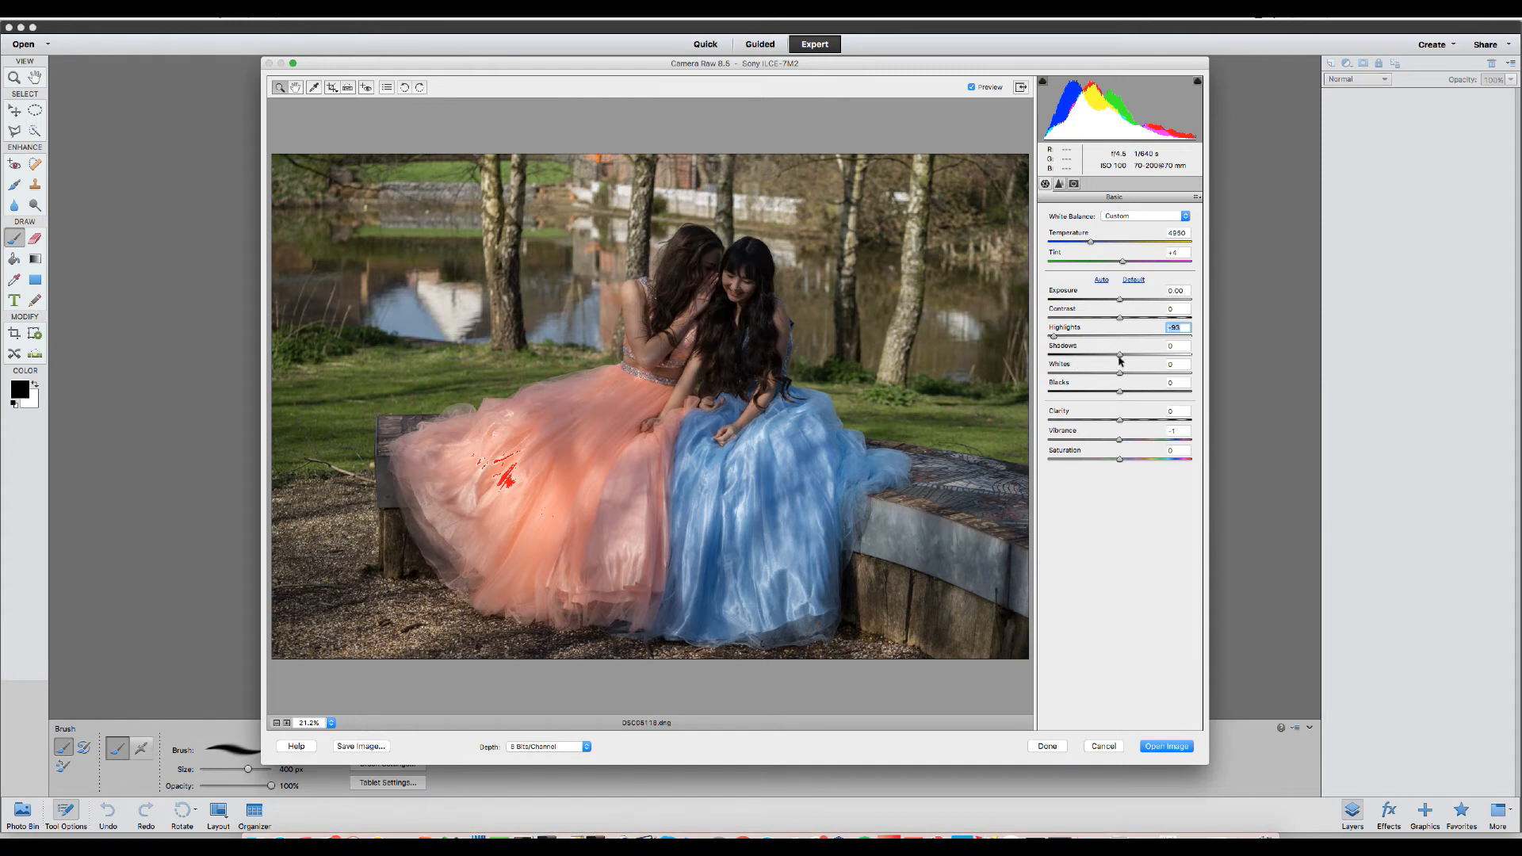
{"action": "left_click_drag", "start_coordinate": [1120, 354], "coordinate": [1157, 358]}
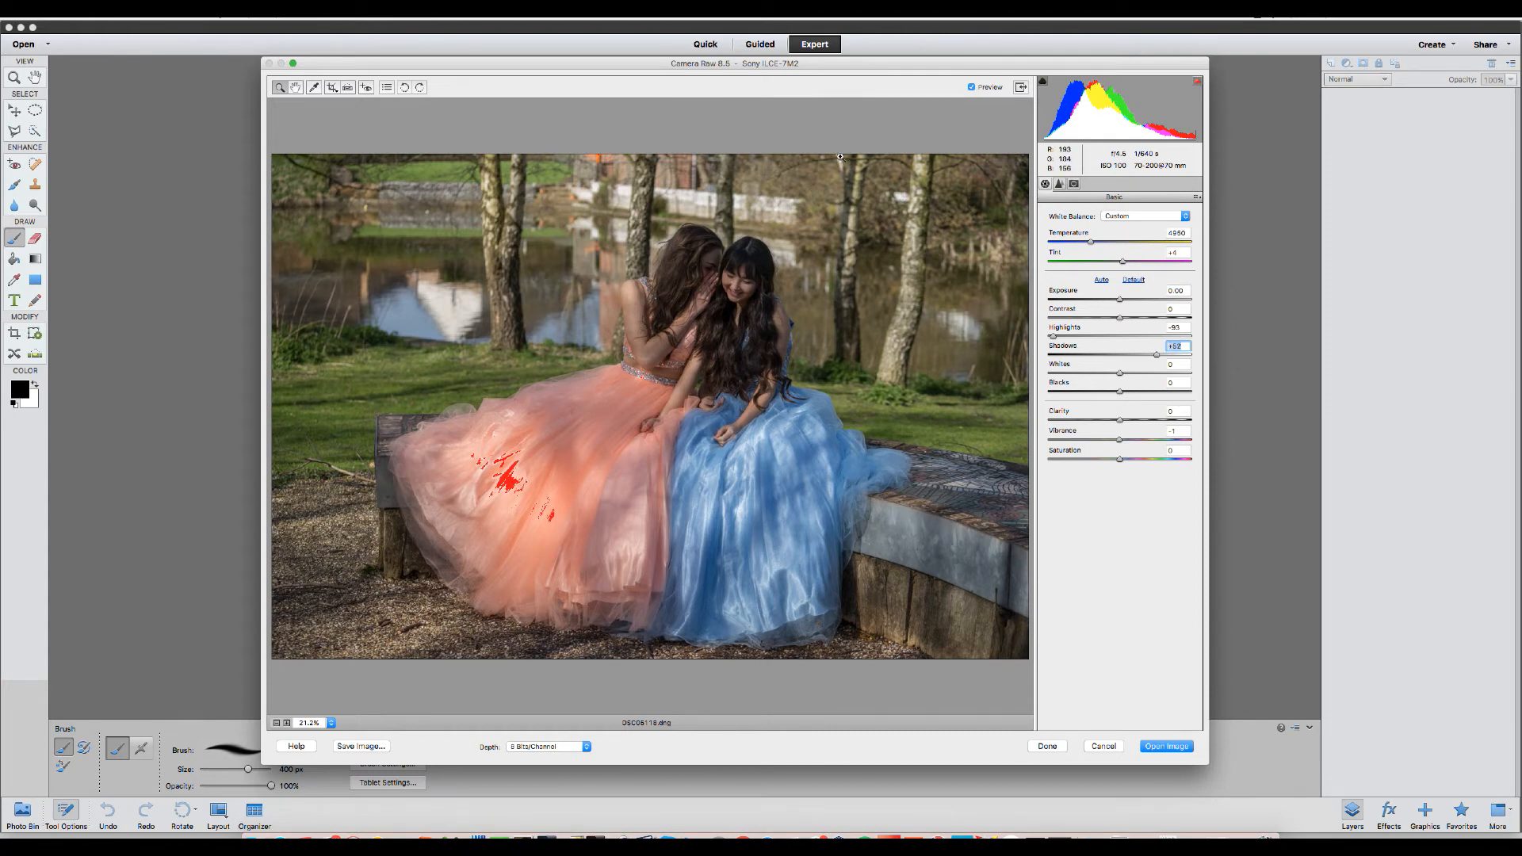
{"action": "left_click", "coordinate": [972, 88]}
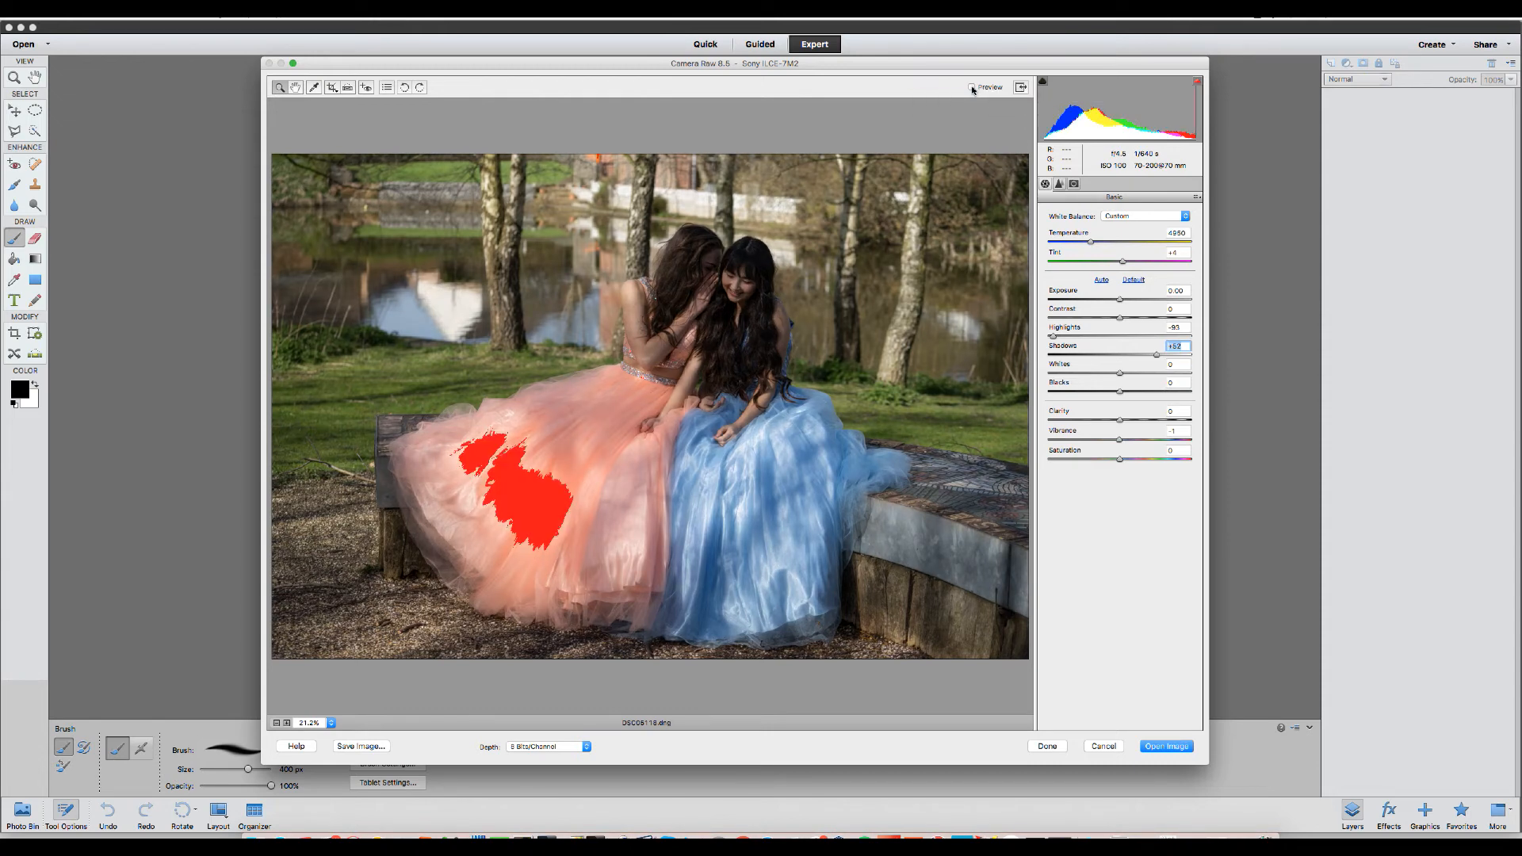
{"action": "left_click", "coordinate": [972, 88]}
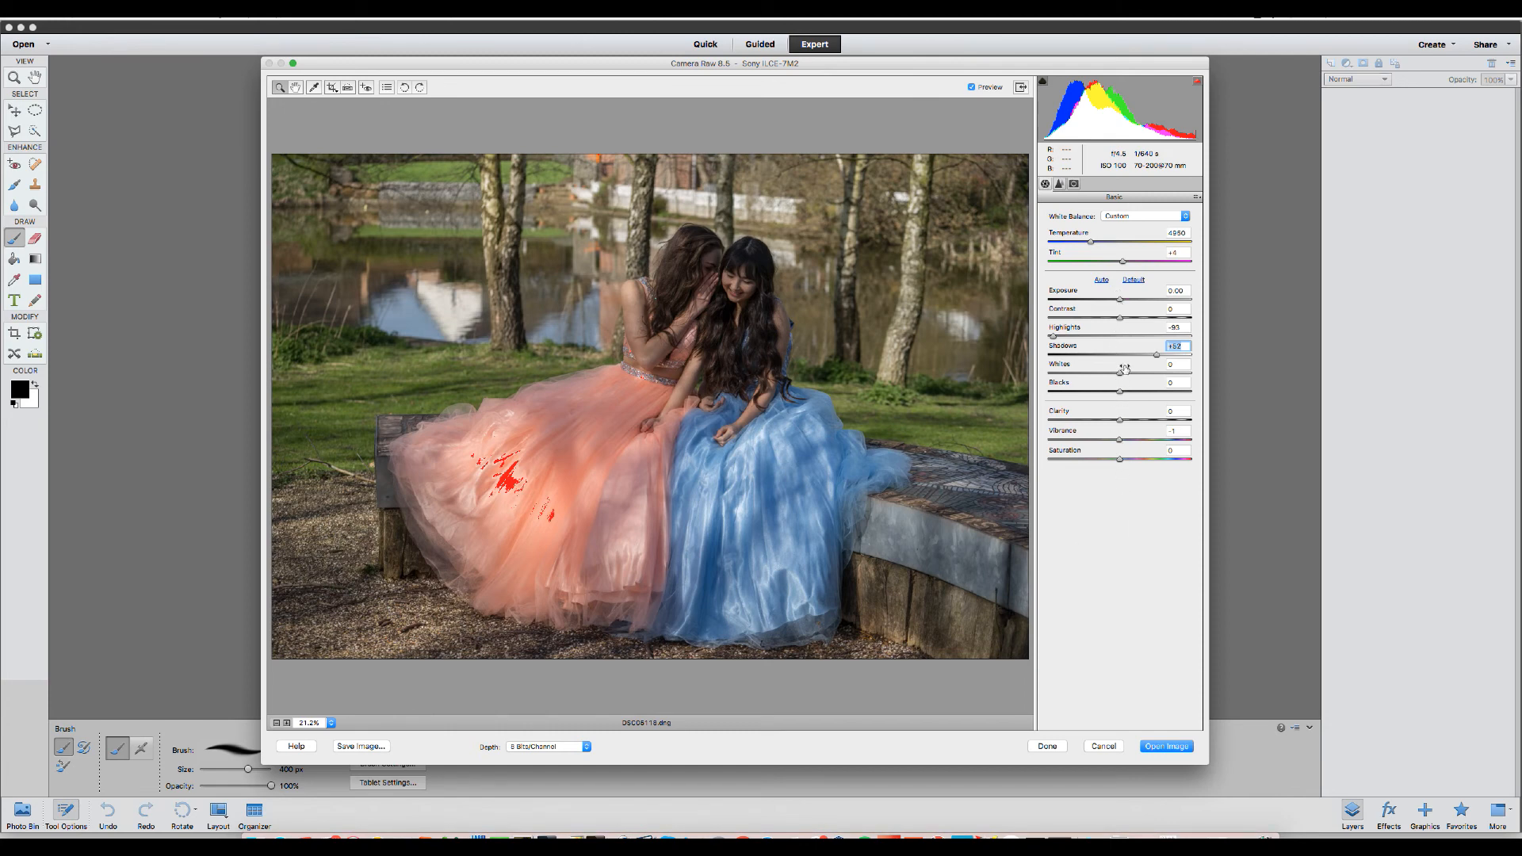
Inspect the photo's sharpening and noise detail at 100% zoom in the Detail panel, panning across the faces.
{"action": "left_click", "coordinate": [1059, 186]}
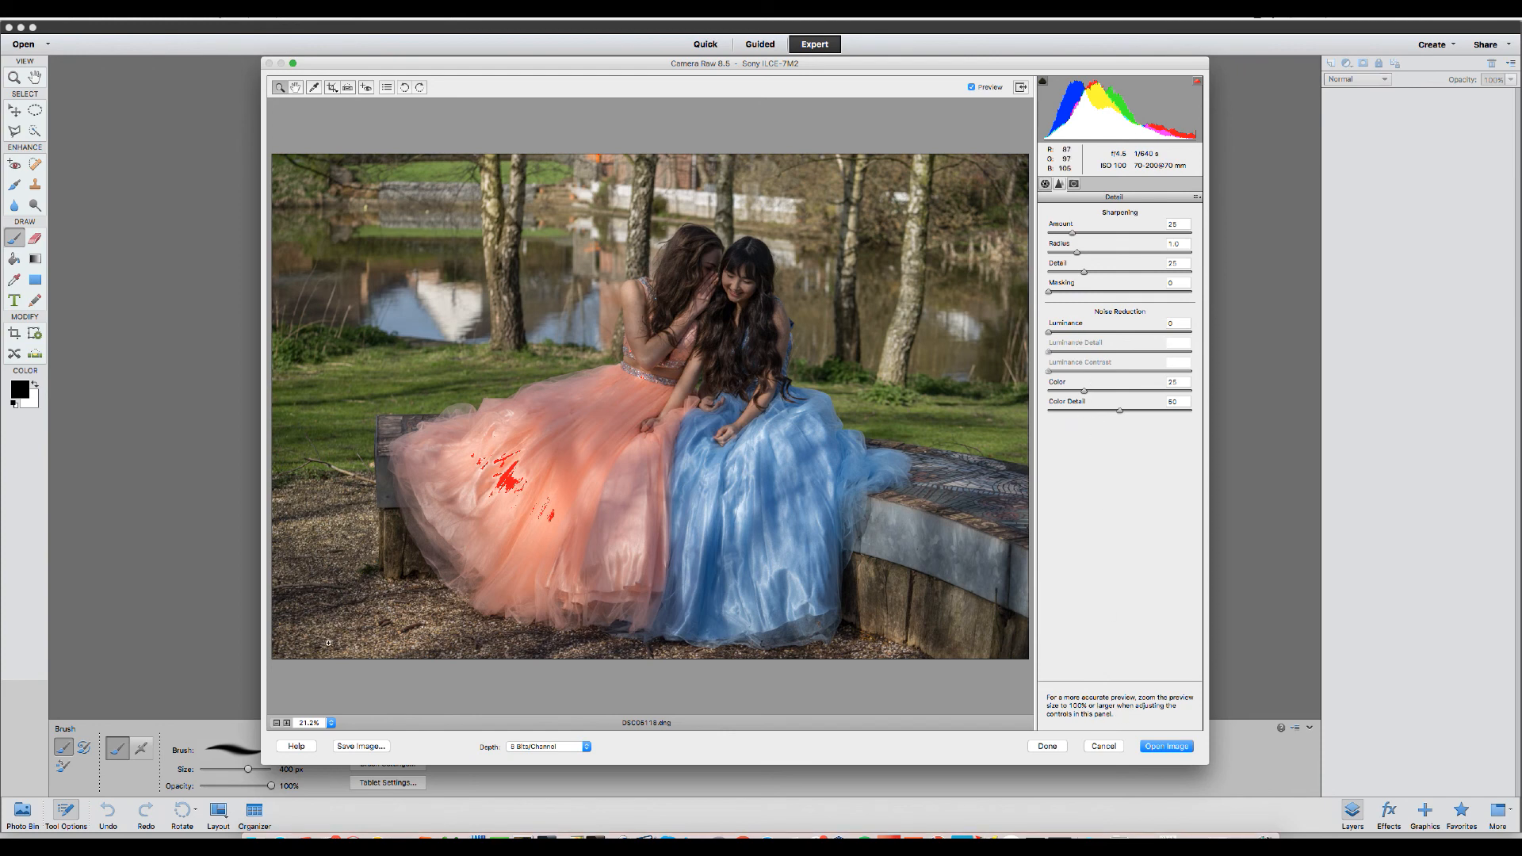
{"action": "left_click", "coordinate": [287, 723]}
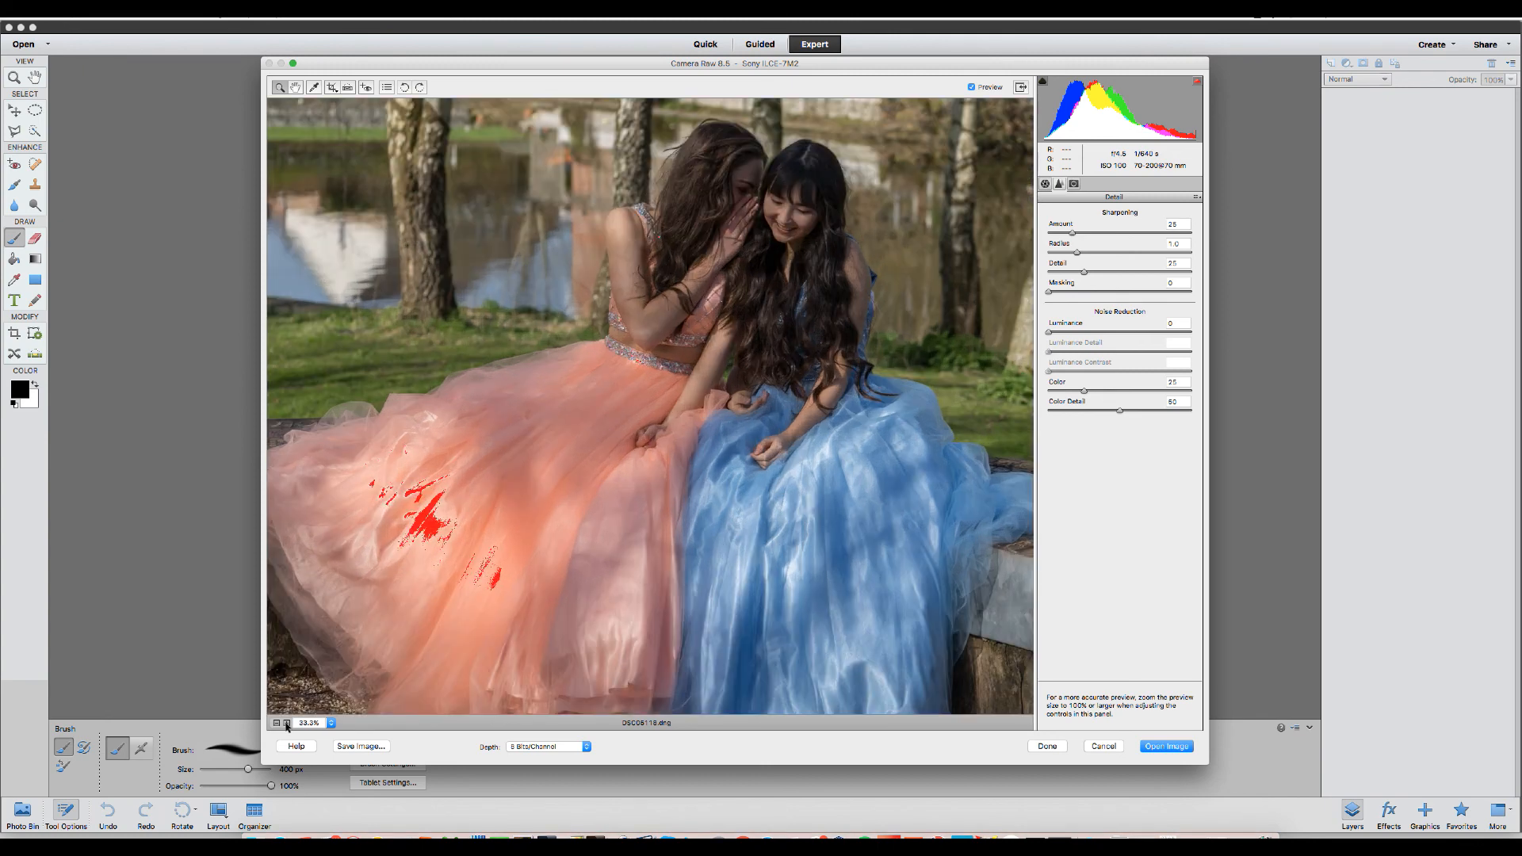
{"action": "left_click", "coordinate": [287, 723]}
{"action": "left_click", "coordinate": [287, 723]}
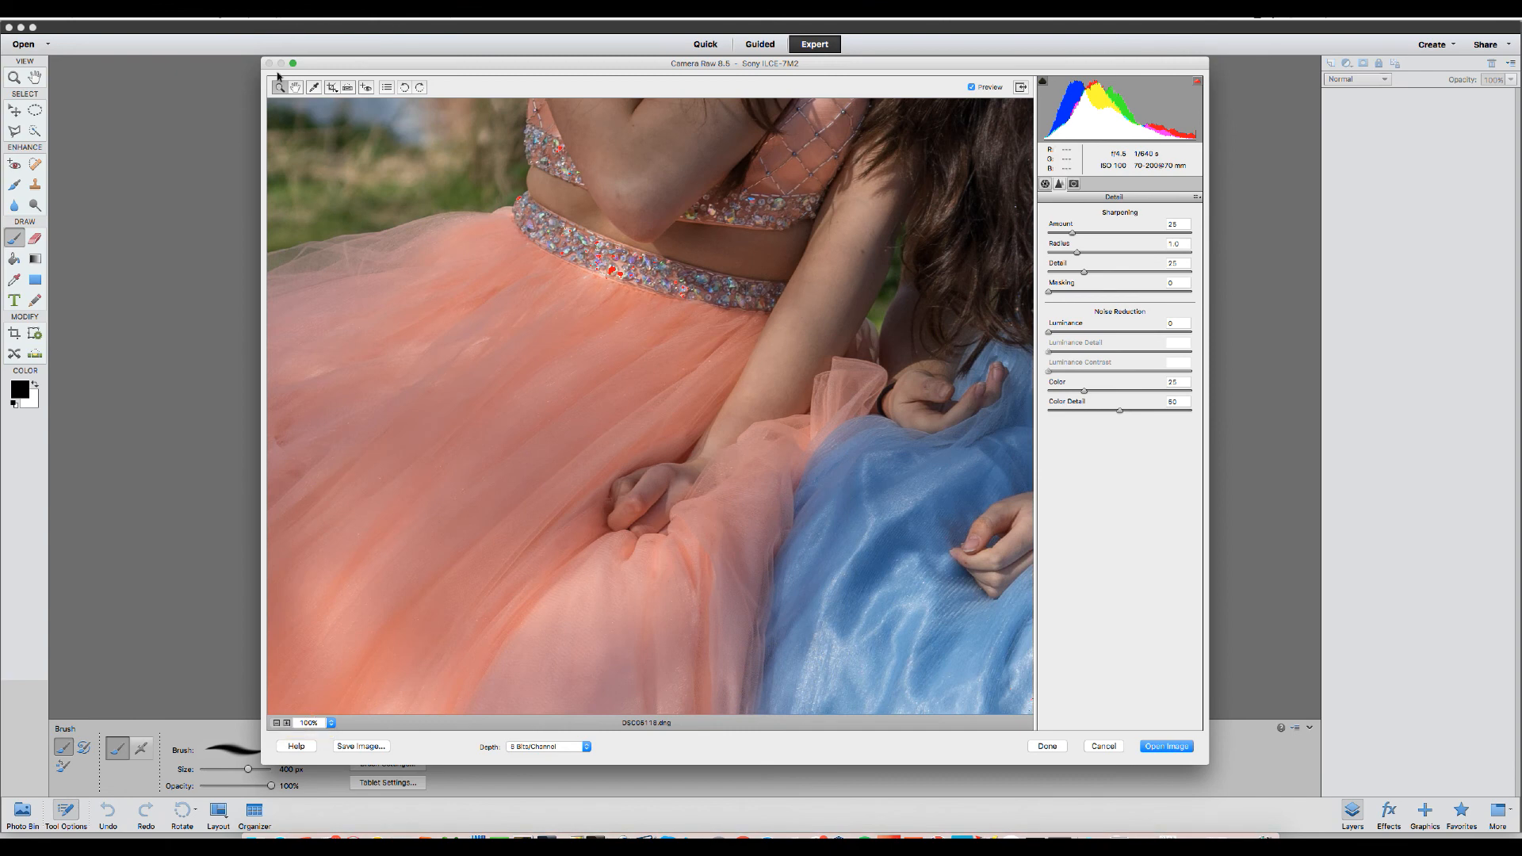
{"action": "left_click", "coordinate": [294, 90]}
{"action": "left_click_drag", "start_coordinate": [766, 169], "coordinate": [787, 328]}
{"action": "left_click_drag", "start_coordinate": [840, 270], "coordinate": [691, 508]}
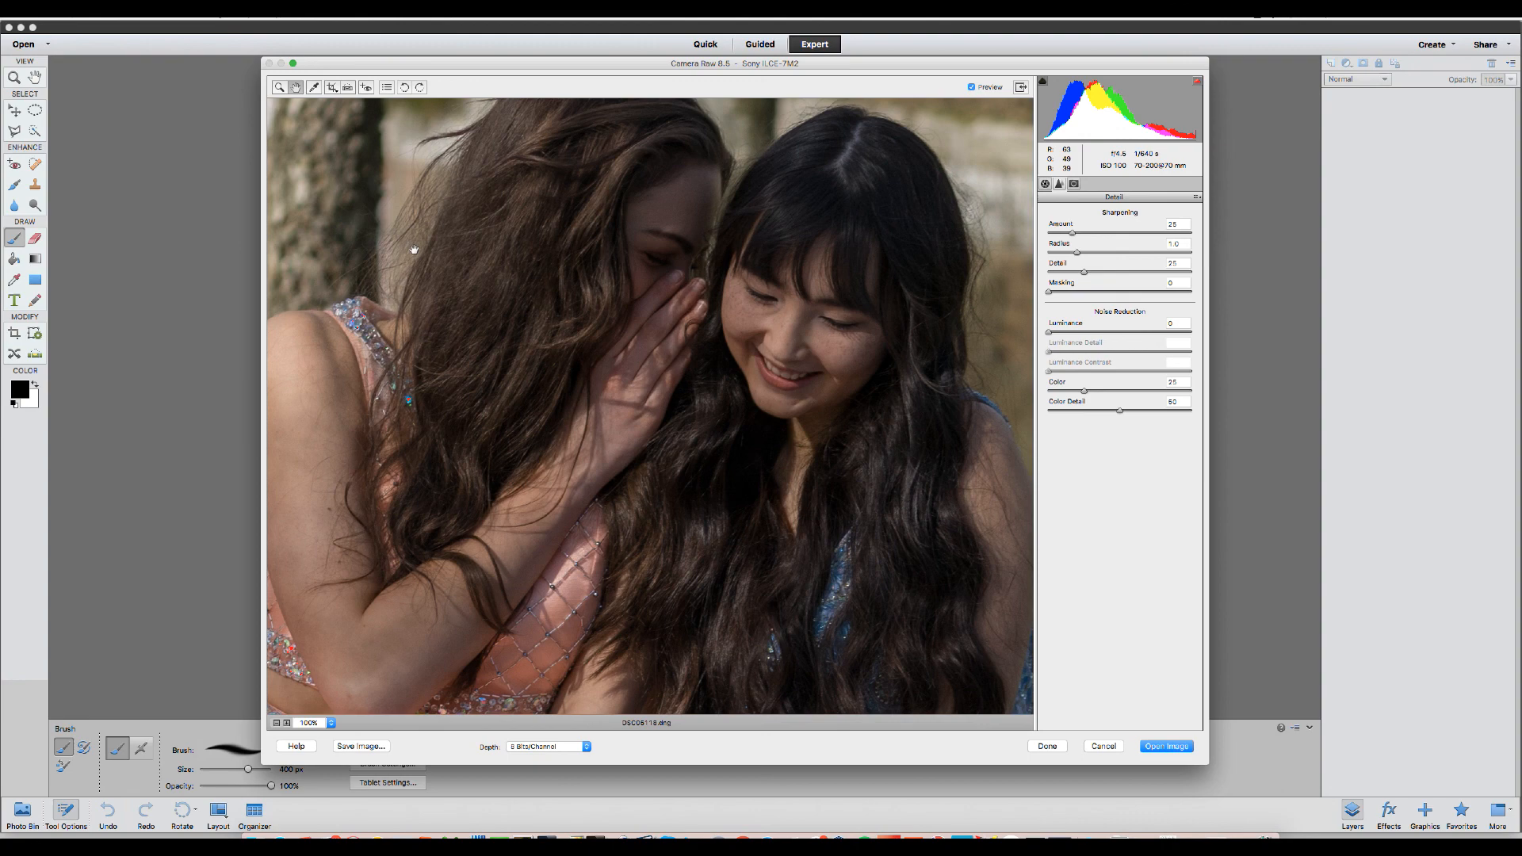
{"action": "left_click", "coordinate": [276, 723]}
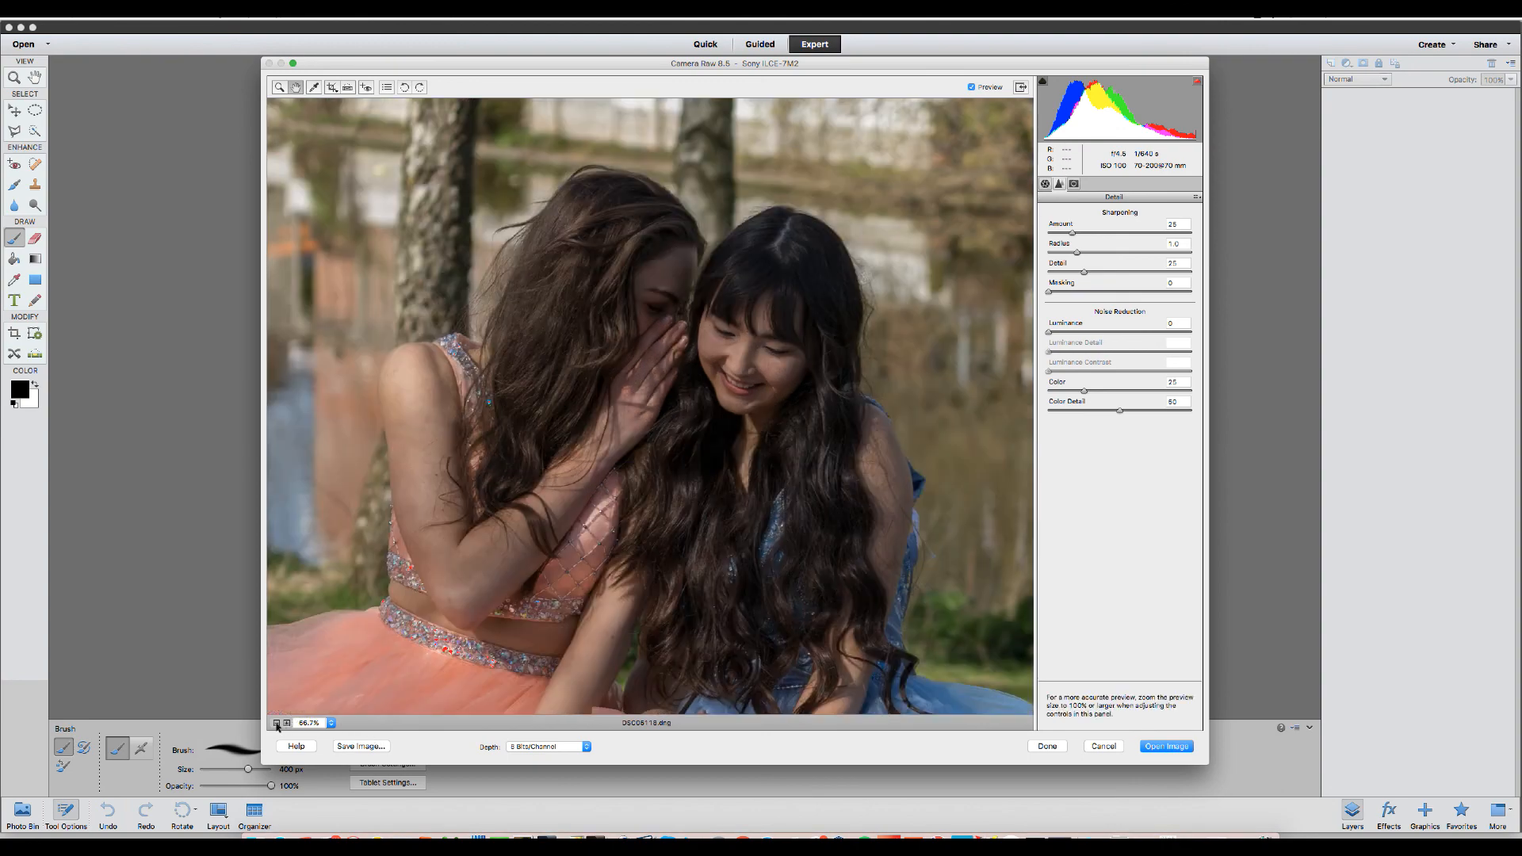
{"action": "left_click", "coordinate": [276, 723]}
{"action": "left_click", "coordinate": [276, 722]}
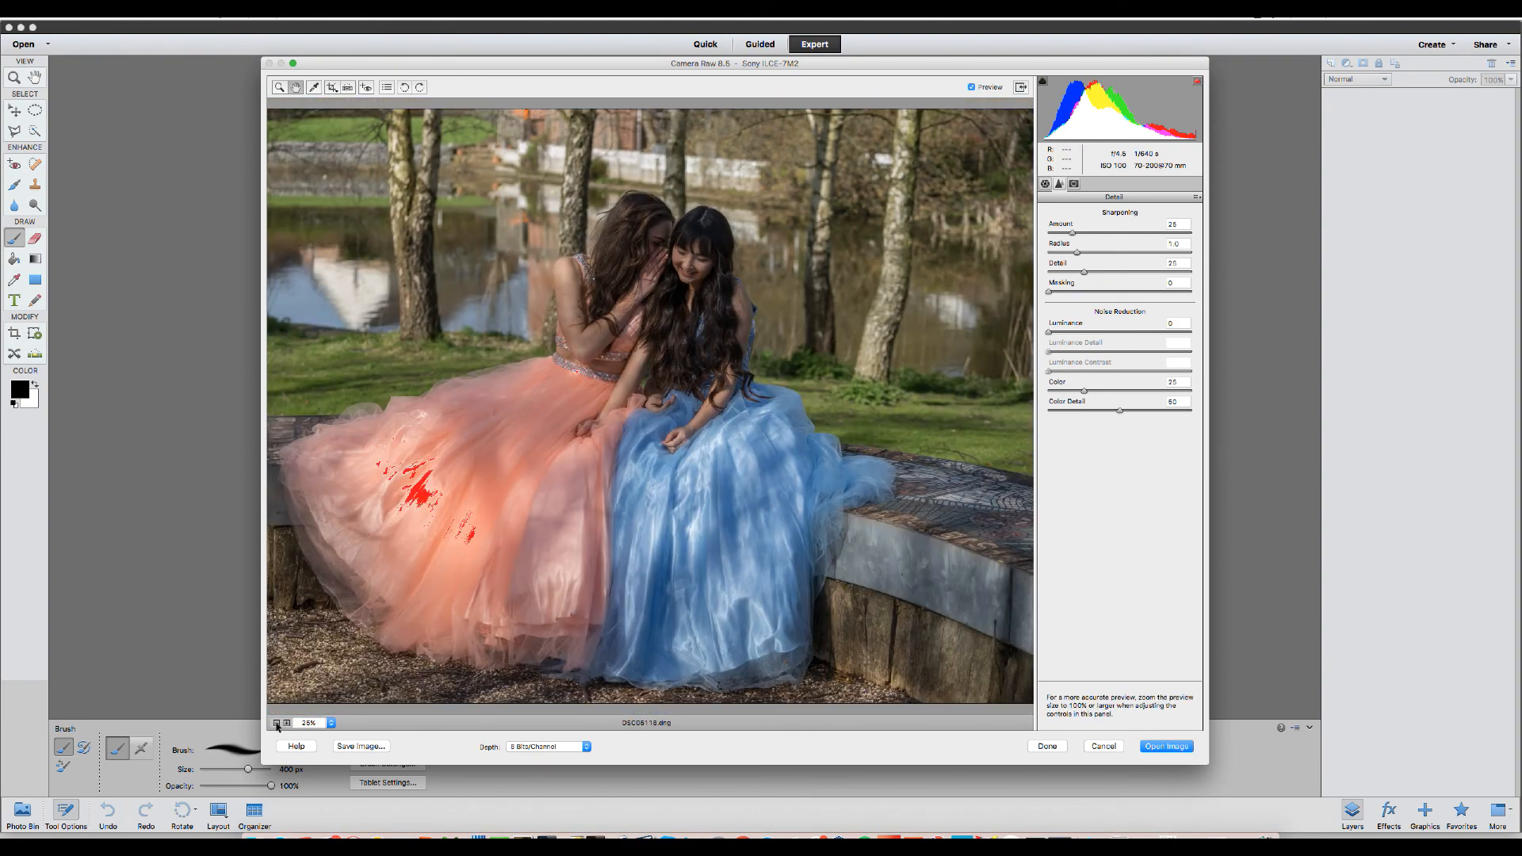
{"action": "left_click", "coordinate": [276, 723]}
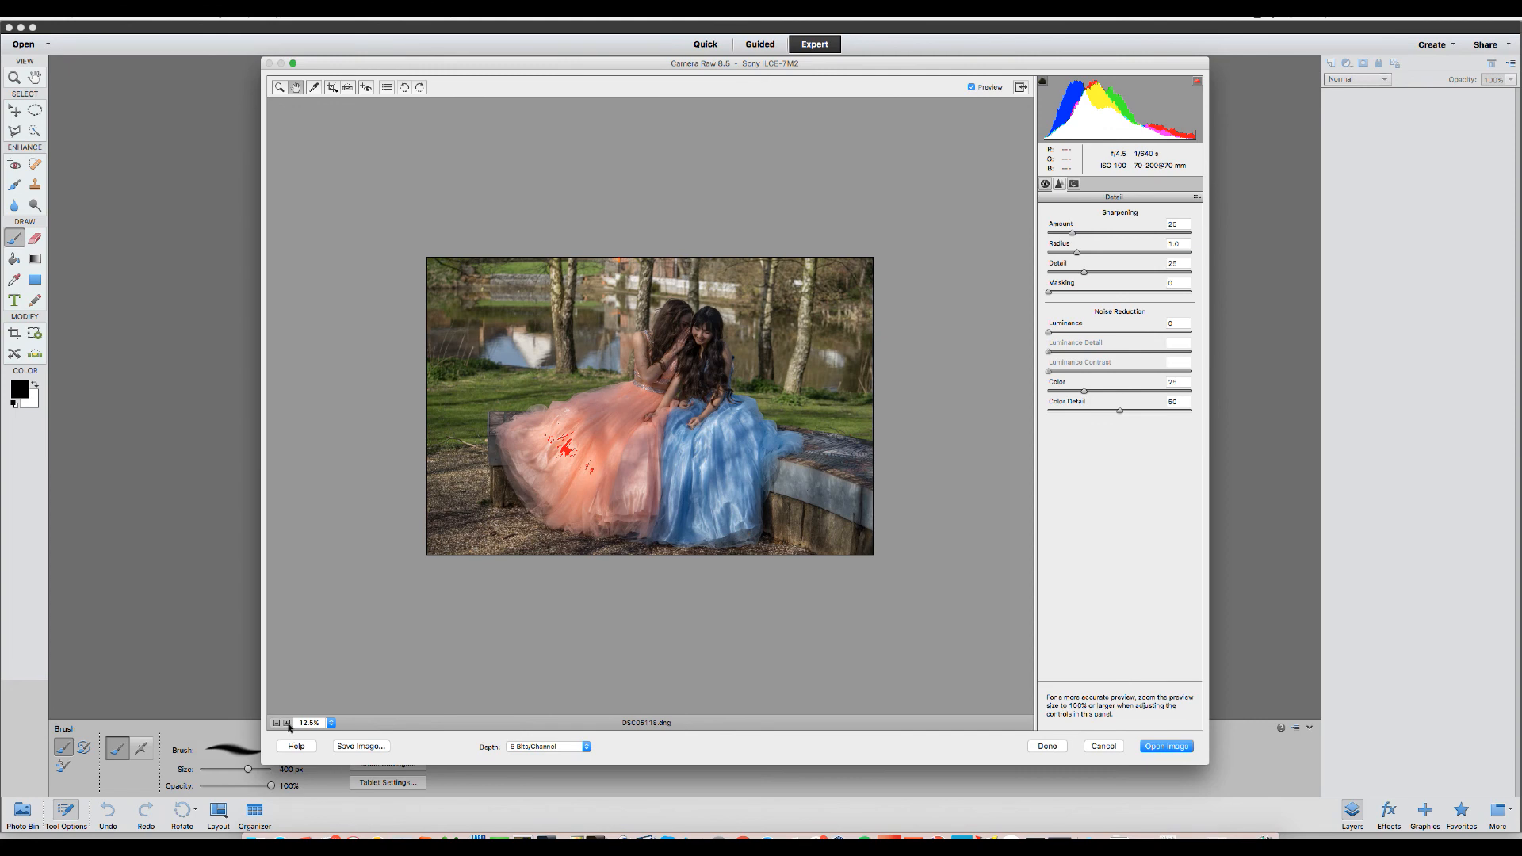
{"action": "left_click", "coordinate": [287, 723]}
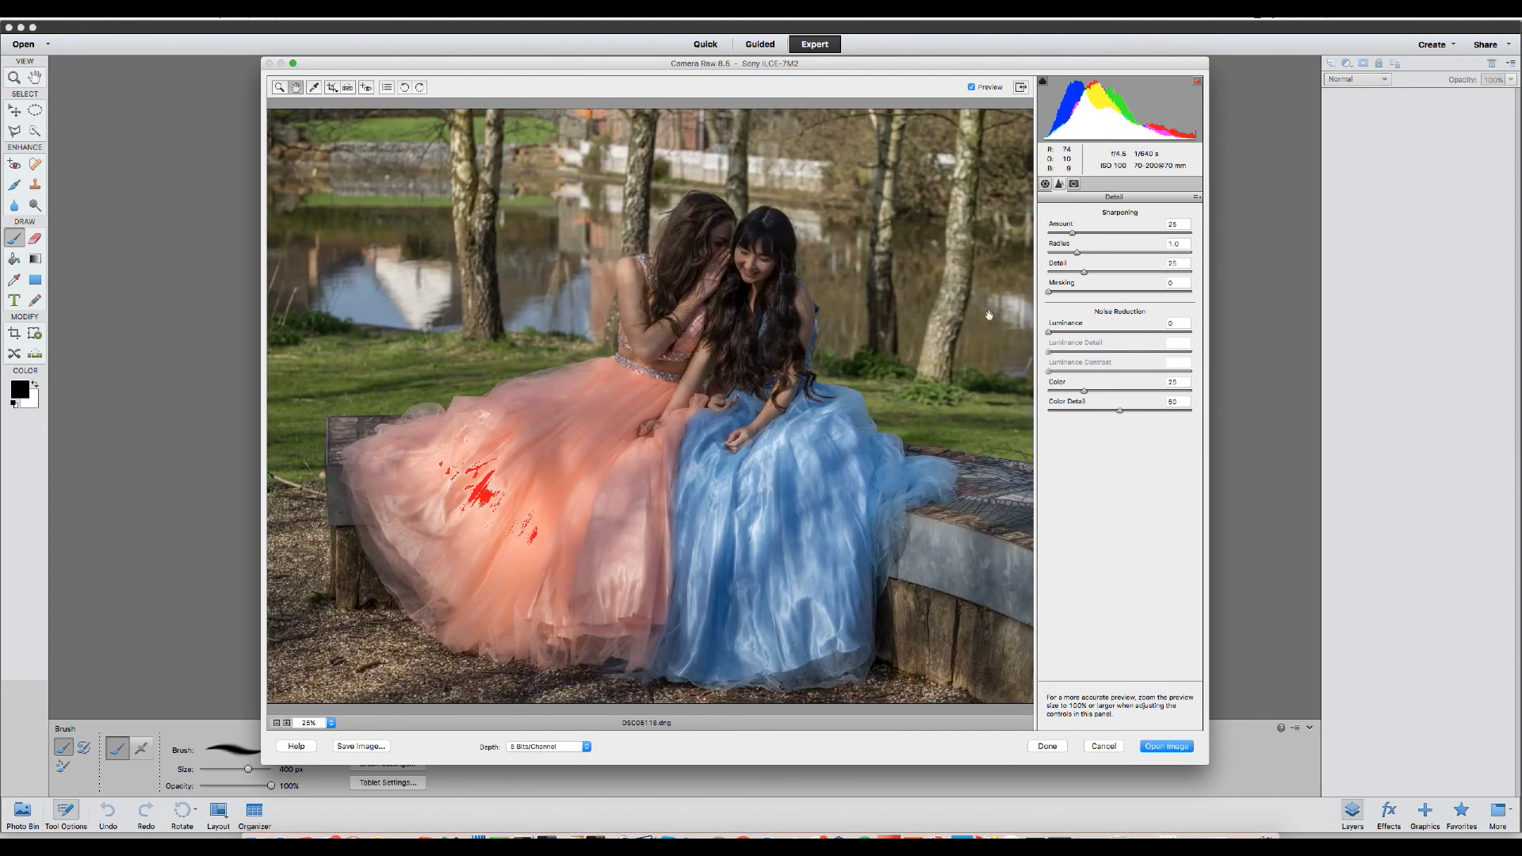
Open the adjusted image in the editor from the Basic panel.
{"action": "left_click", "coordinate": [1045, 185]}
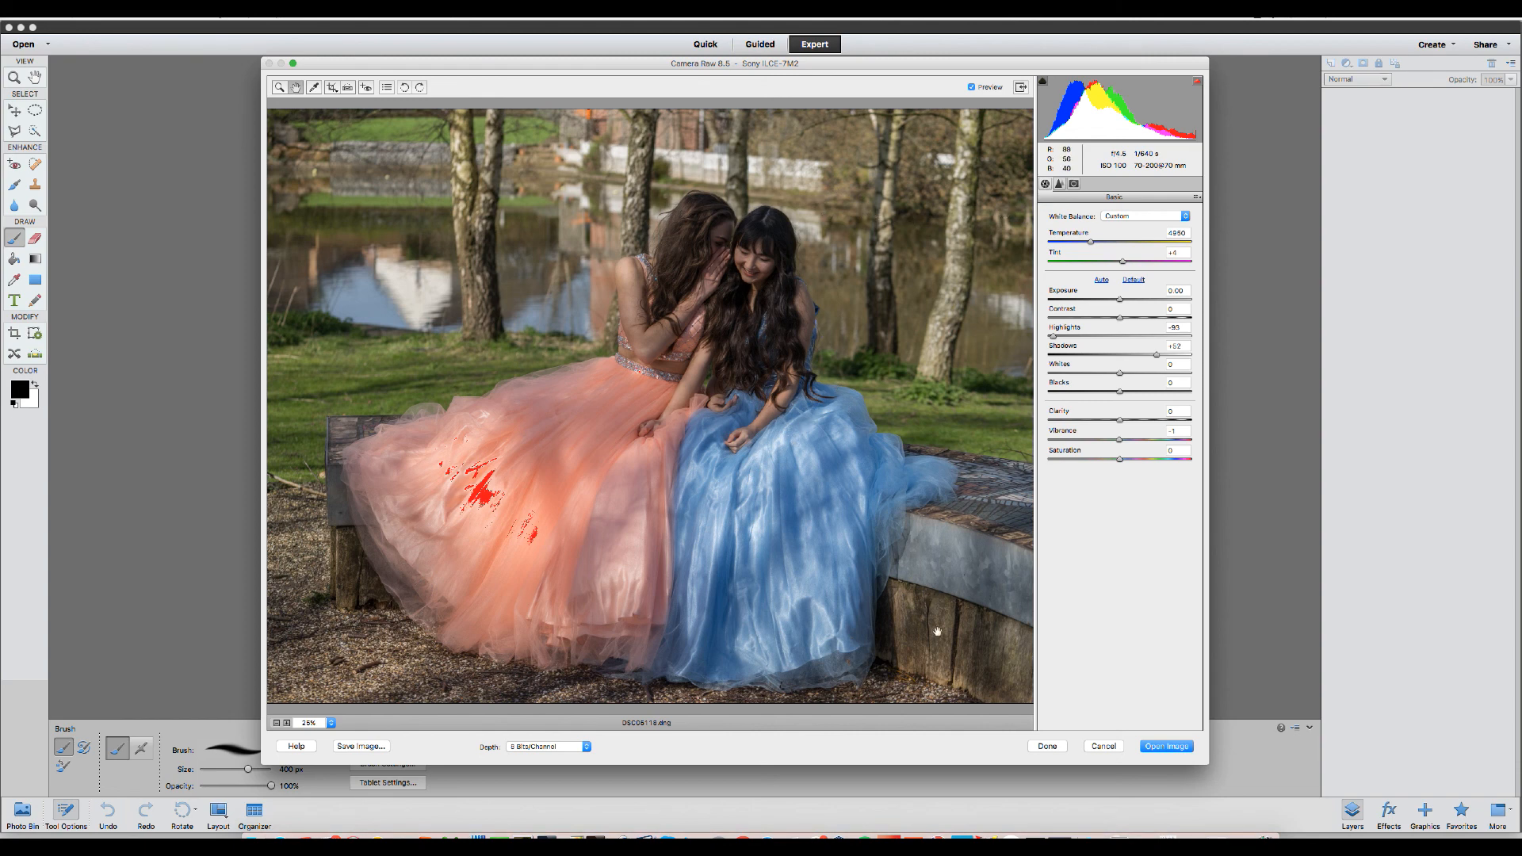
{"action": "left_click", "coordinate": [1173, 750]}
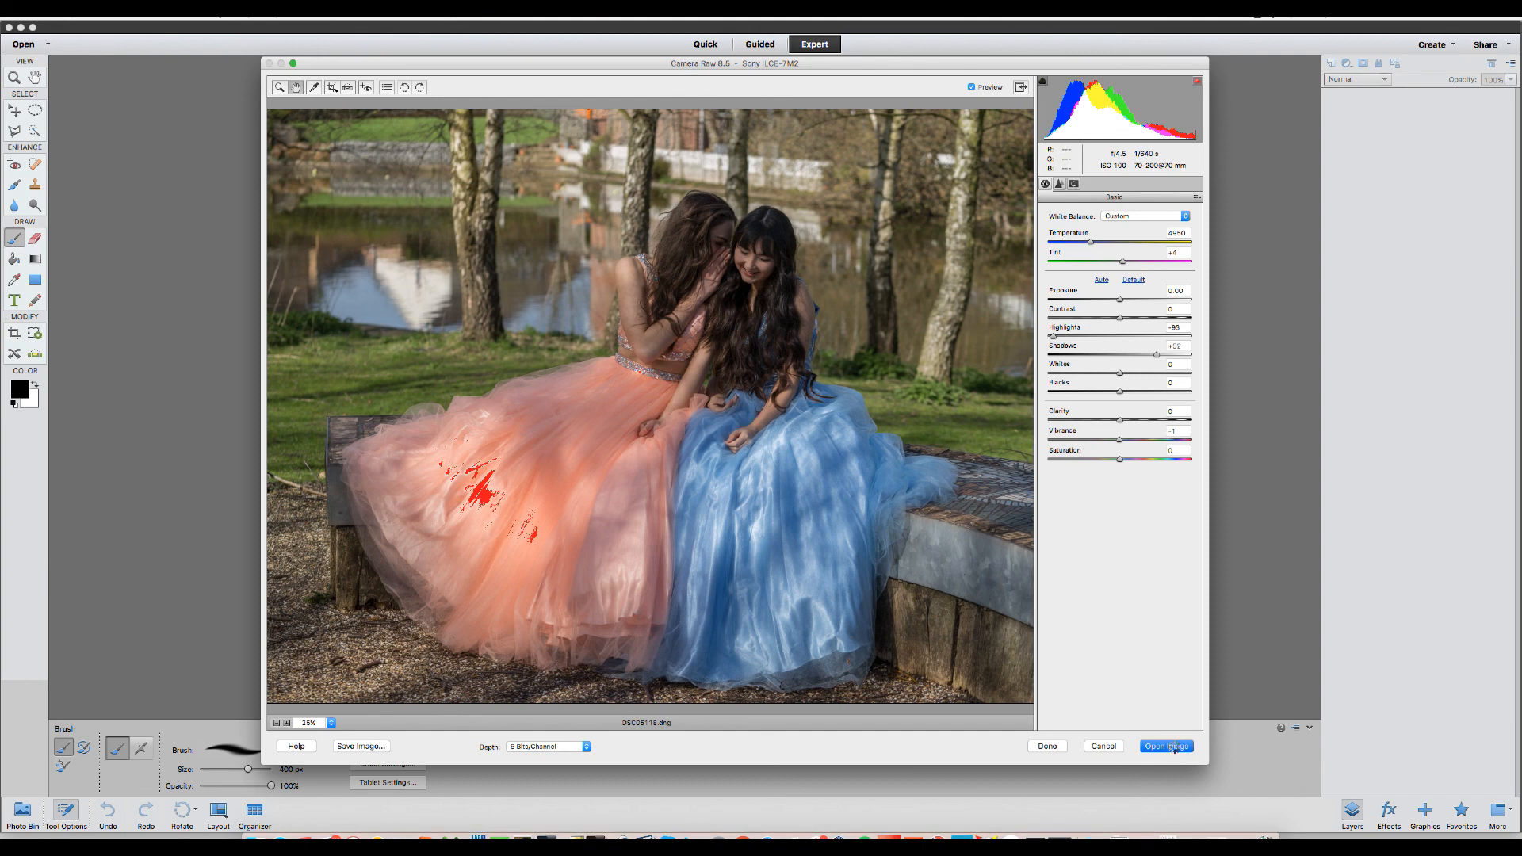